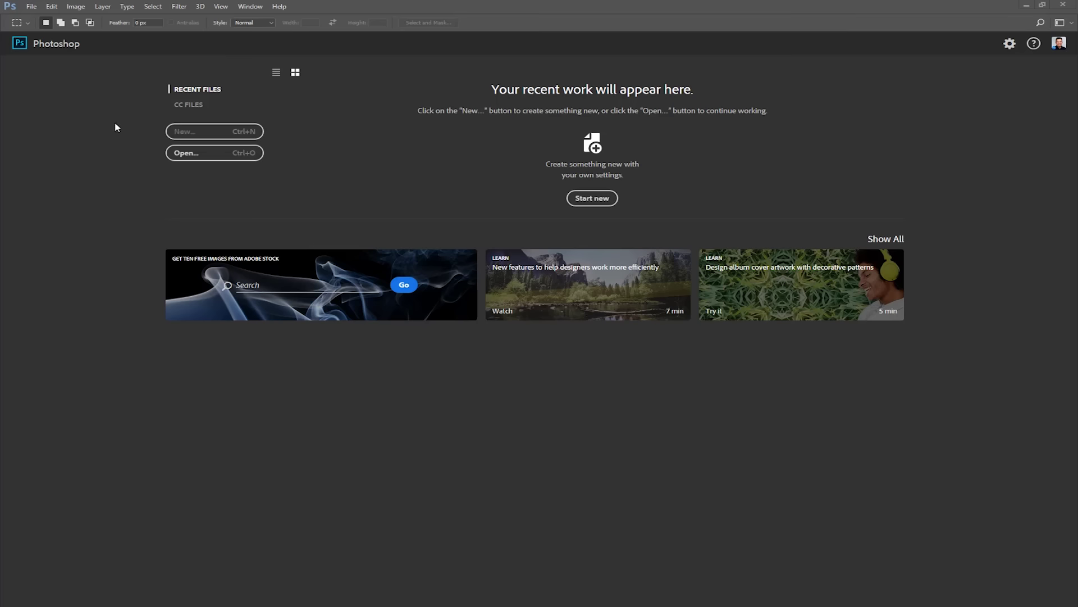
Open the New Document dialog from the File menu.
click(31, 6)
click(41, 20)
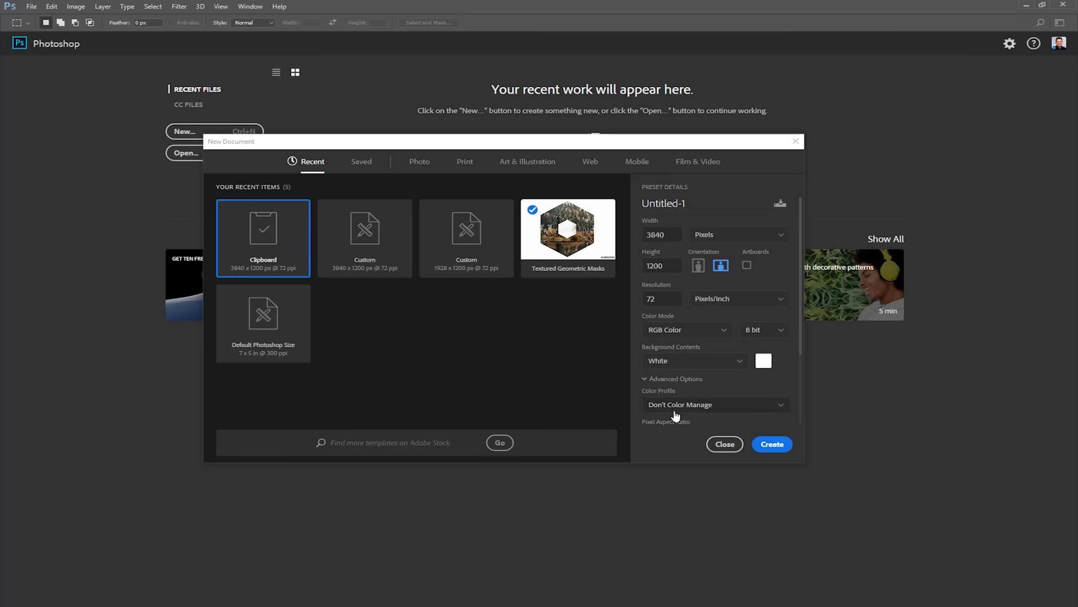
Apply the Default Photoshop Size preset in inches and turn it to portrait, 5 × 7 inches.
click(269, 356)
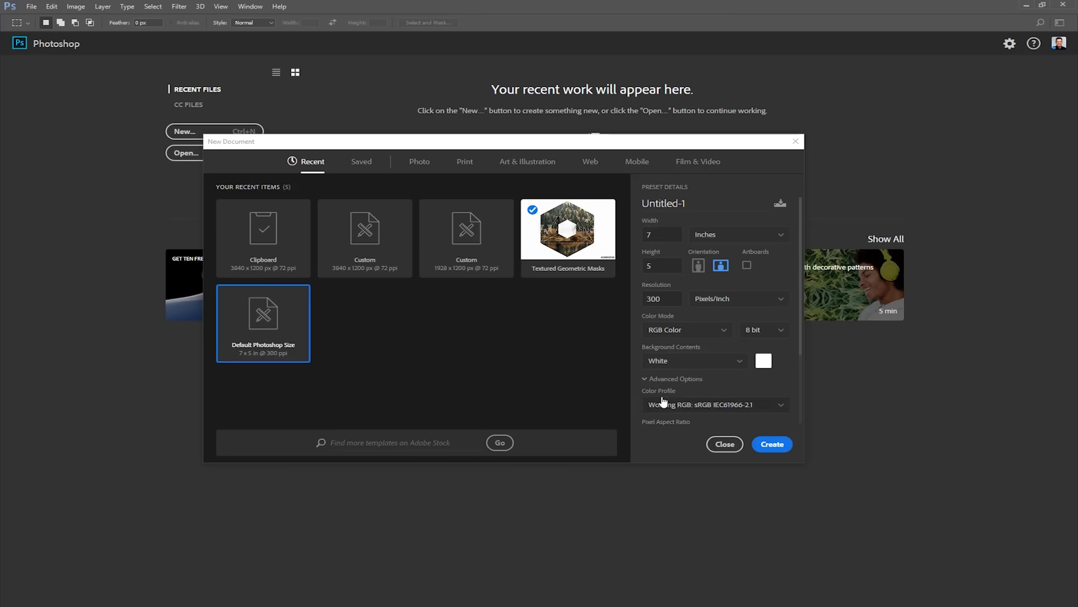
click(722, 239)
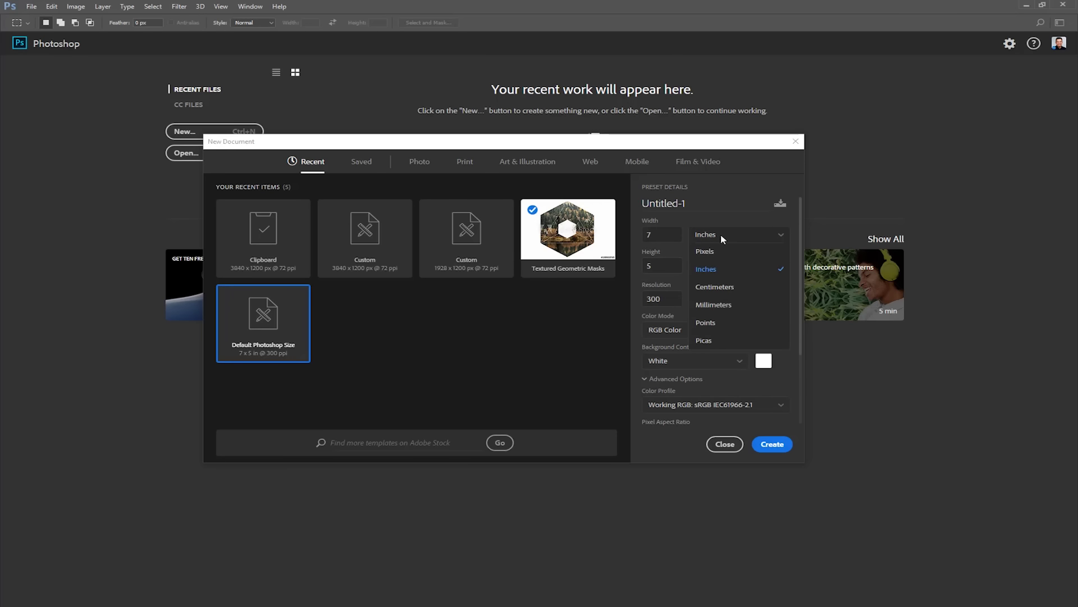
click(722, 239)
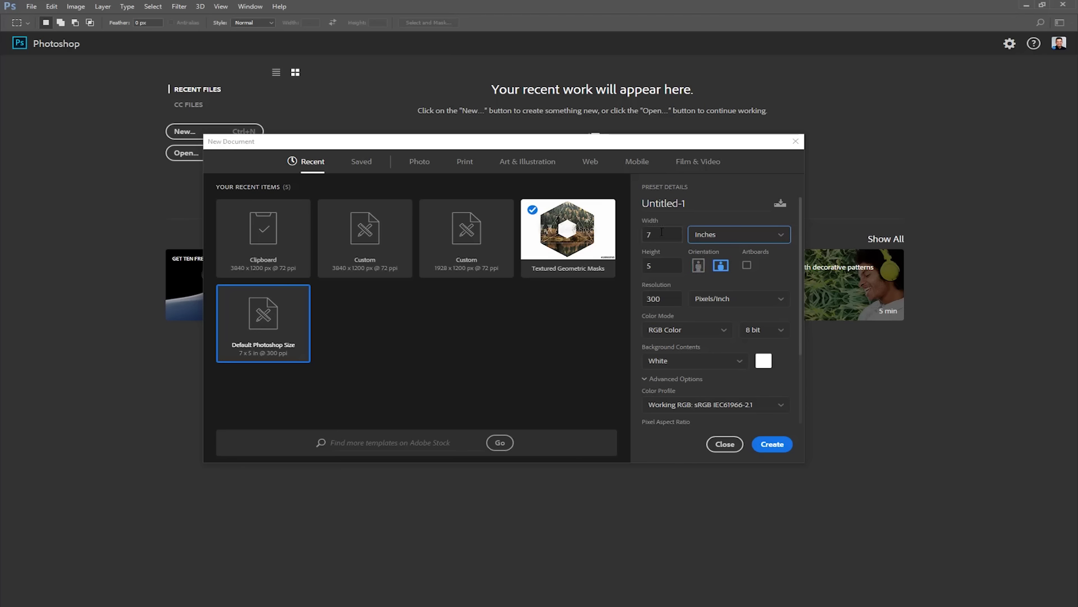
click(699, 267)
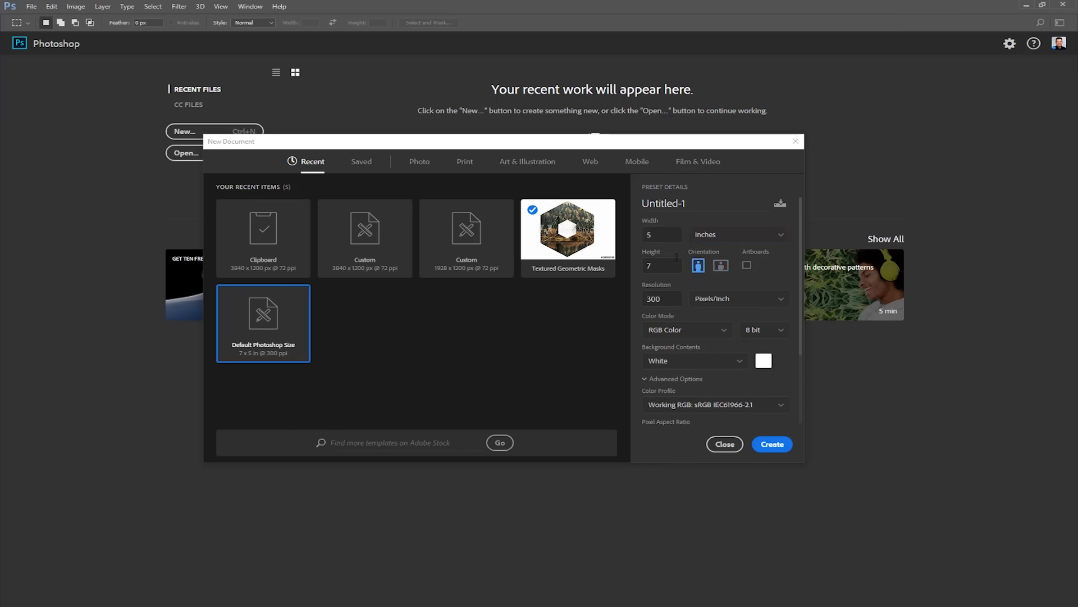
Review Artboards, resolution unit, colour mode and bit depth, keeping artboards off, pixels/inch and RGB.
click(749, 268)
click(748, 268)
click(737, 304)
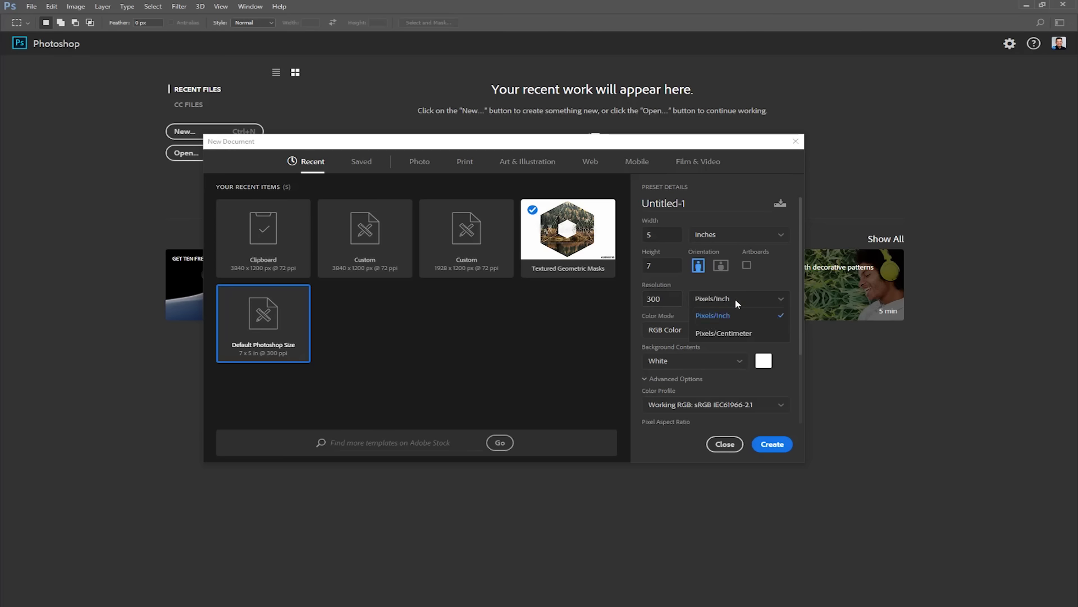
click(714, 313)
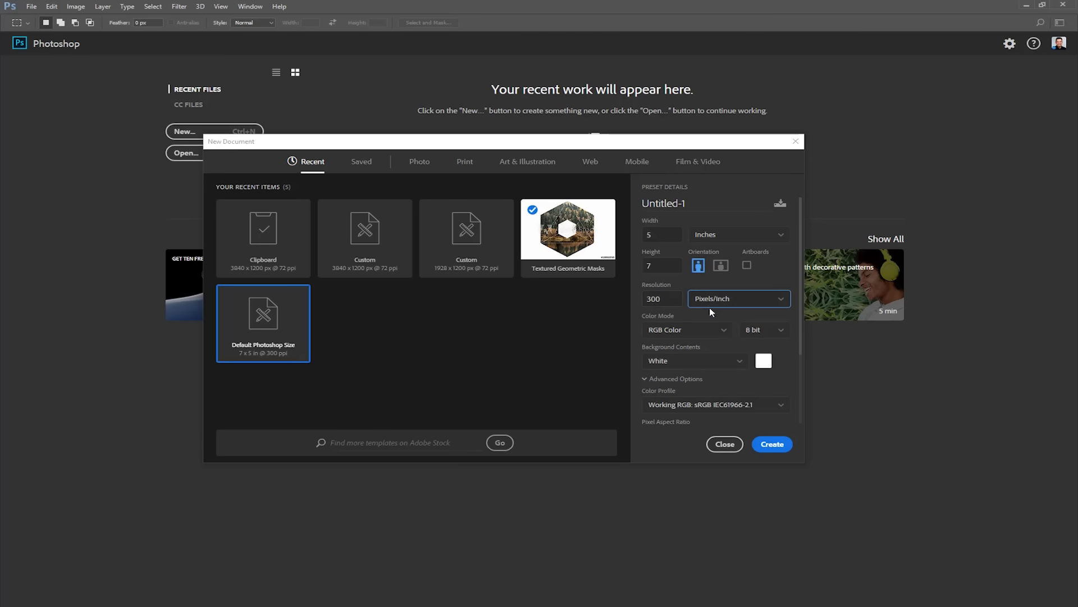
click(670, 335)
click(672, 350)
click(778, 327)
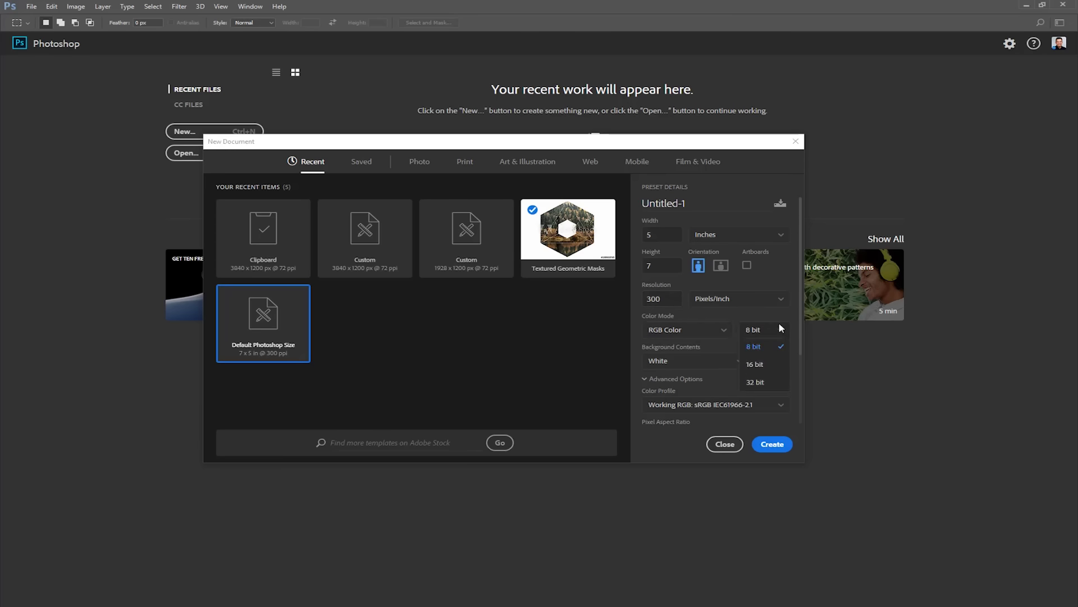
click(779, 326)
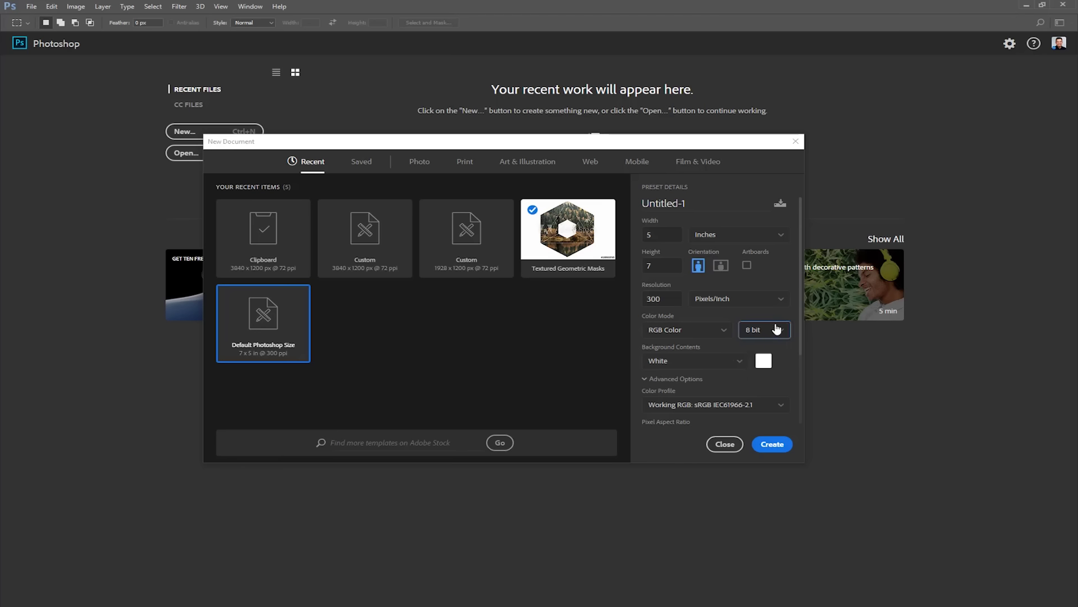
click(726, 364)
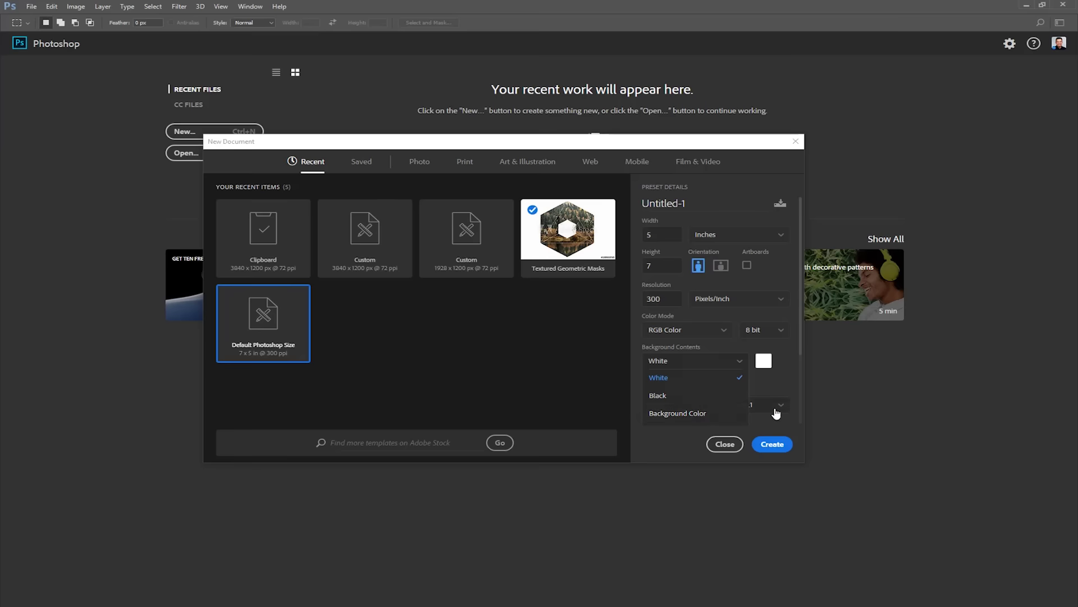
drag(803, 339, 803, 404)
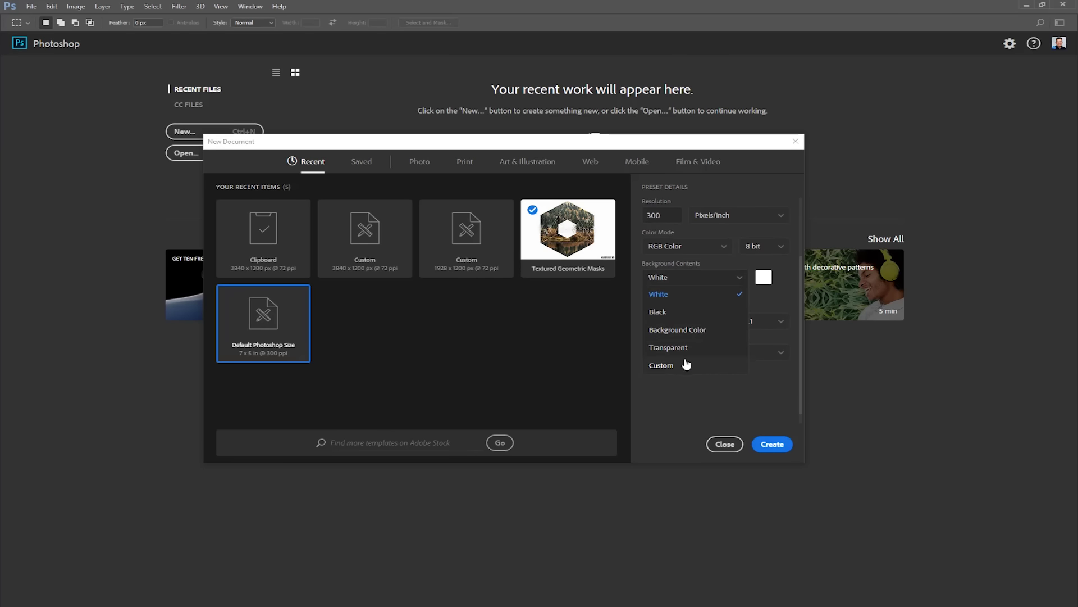
click(739, 281)
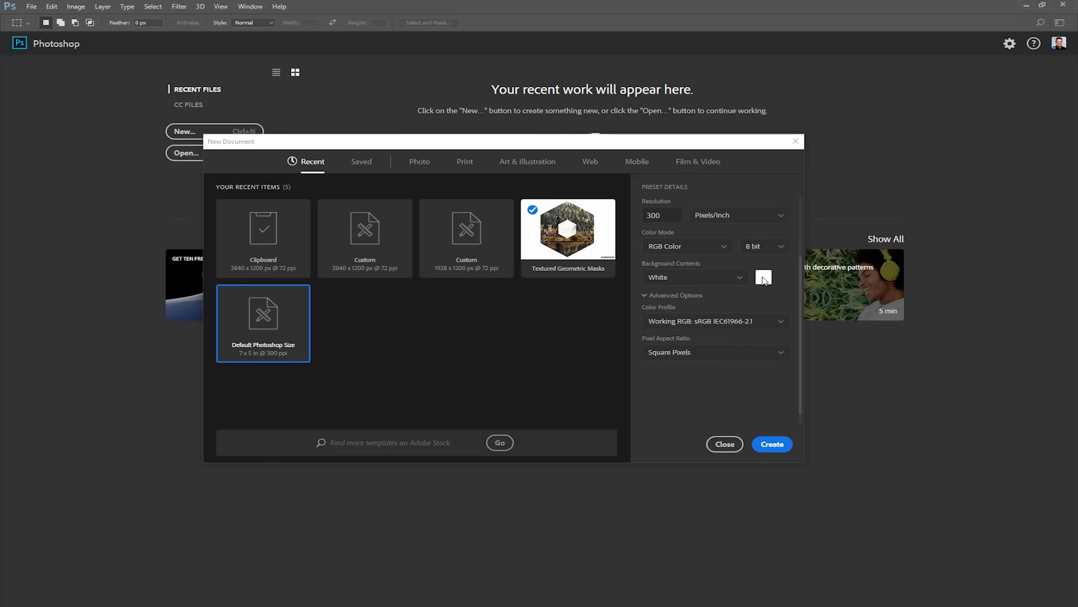
click(762, 278)
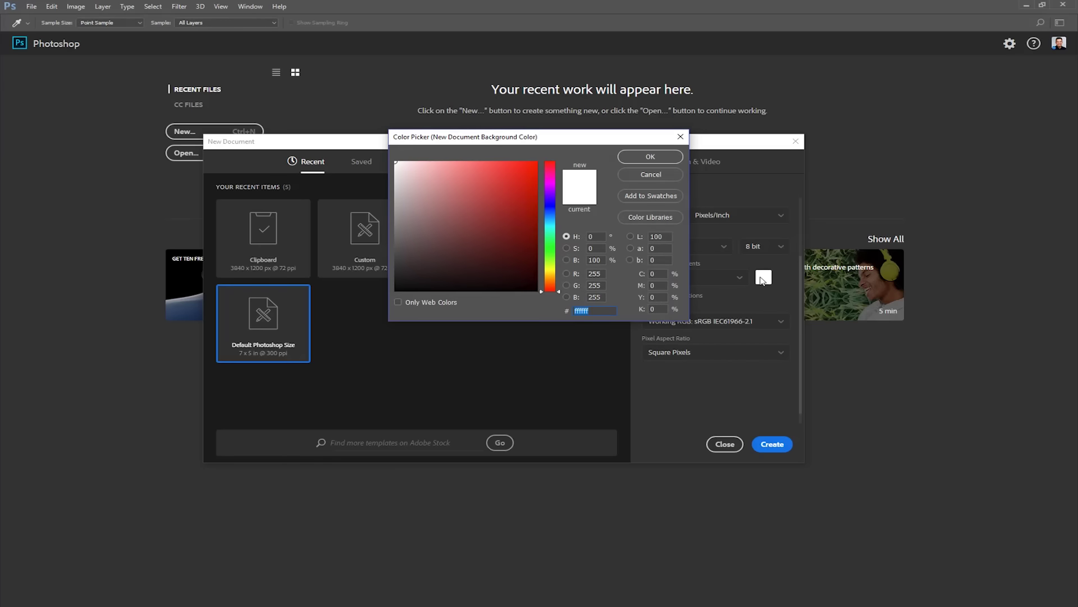
click(650, 175)
click(663, 321)
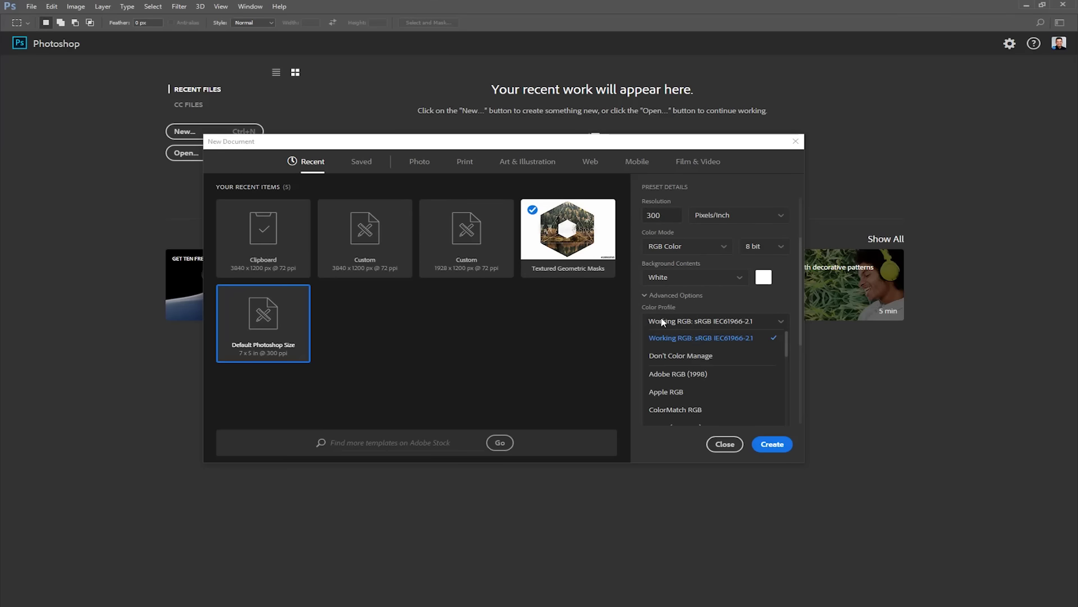
click(663, 321)
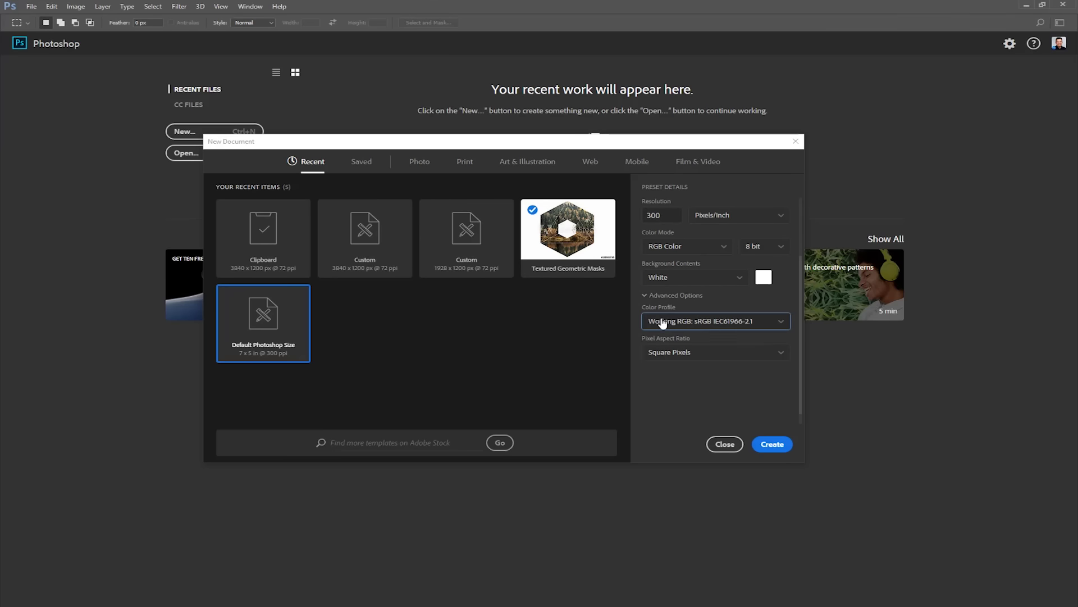
click(681, 354)
click(681, 354)
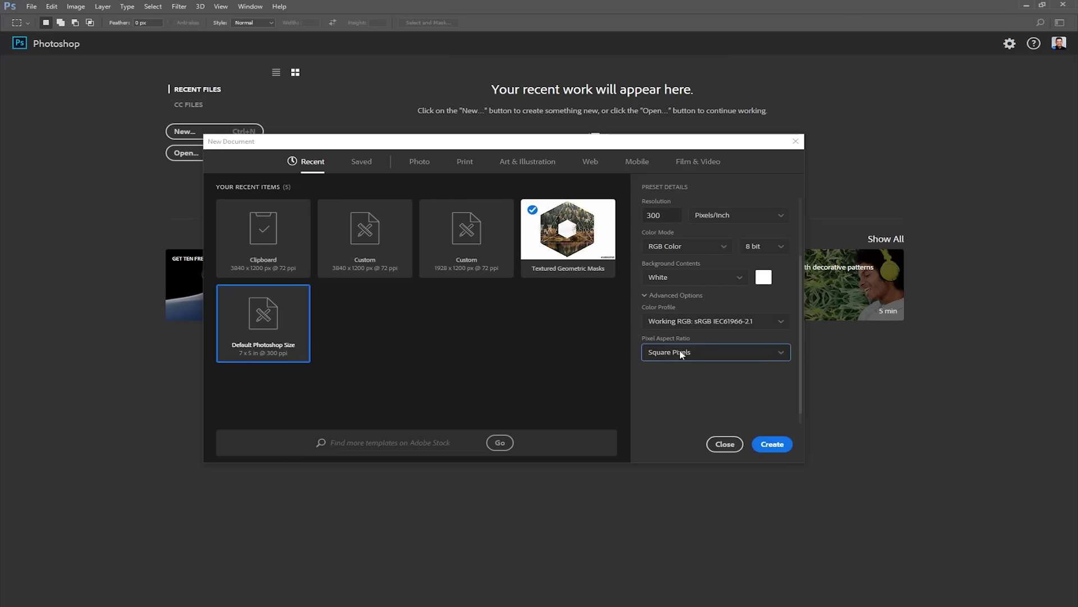
Set the document size to 970 × 413 pixels at 72 ppi.
scroll(802, 373, up, 3)
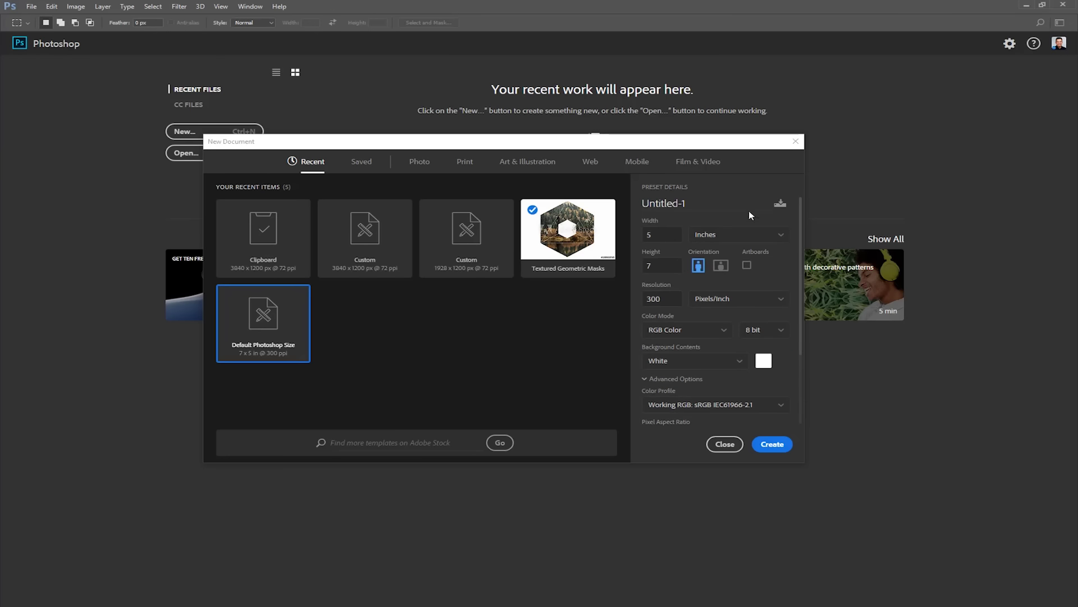
click(744, 240)
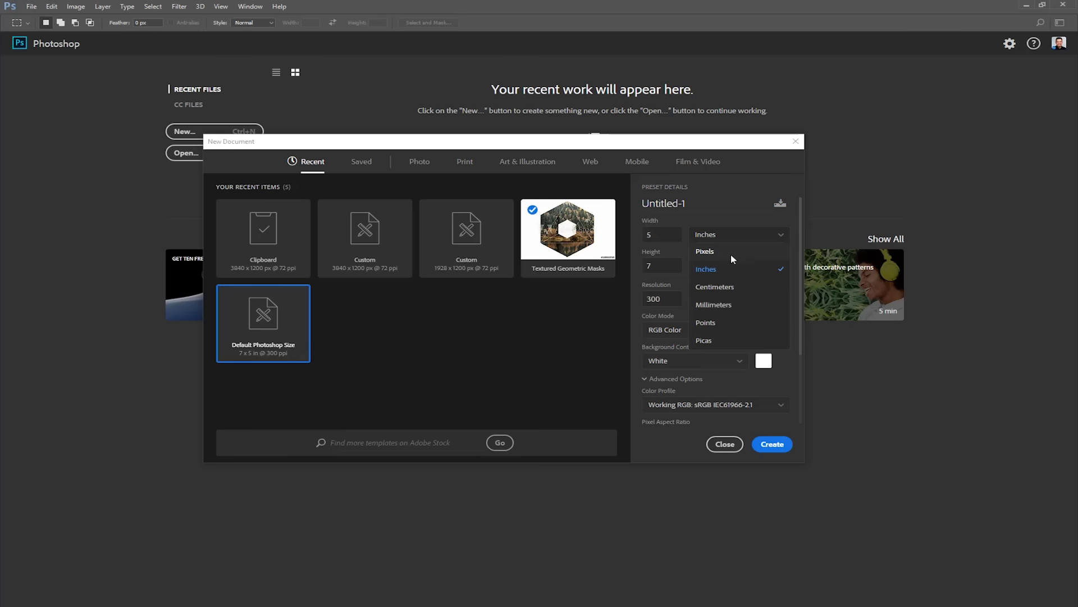
click(730, 254)
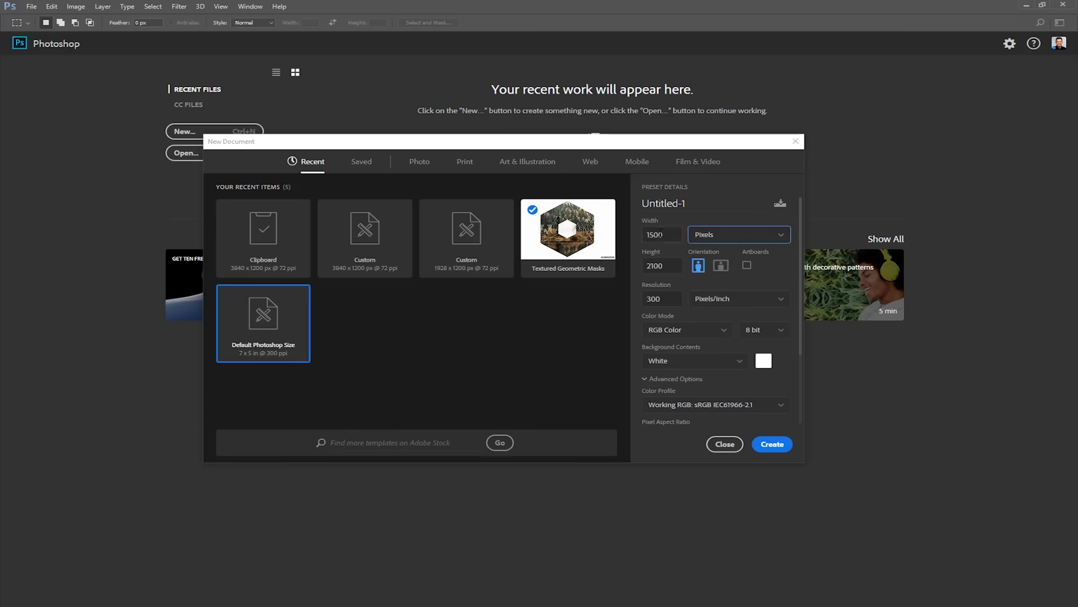
click(670, 236)
text(97)
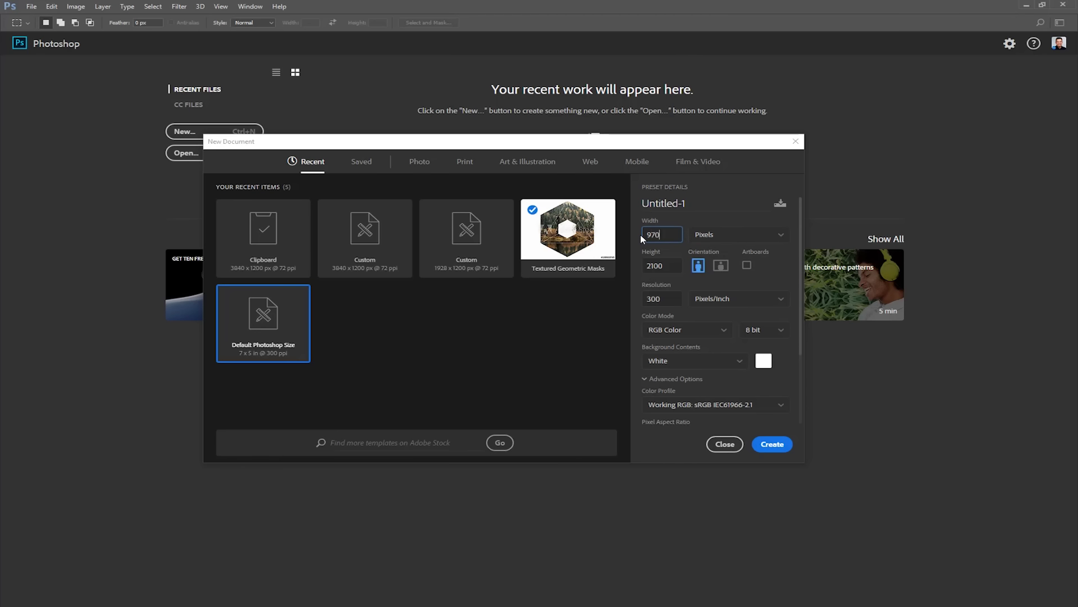
text(0)
key(Tab)
text(413)
click(666, 301)
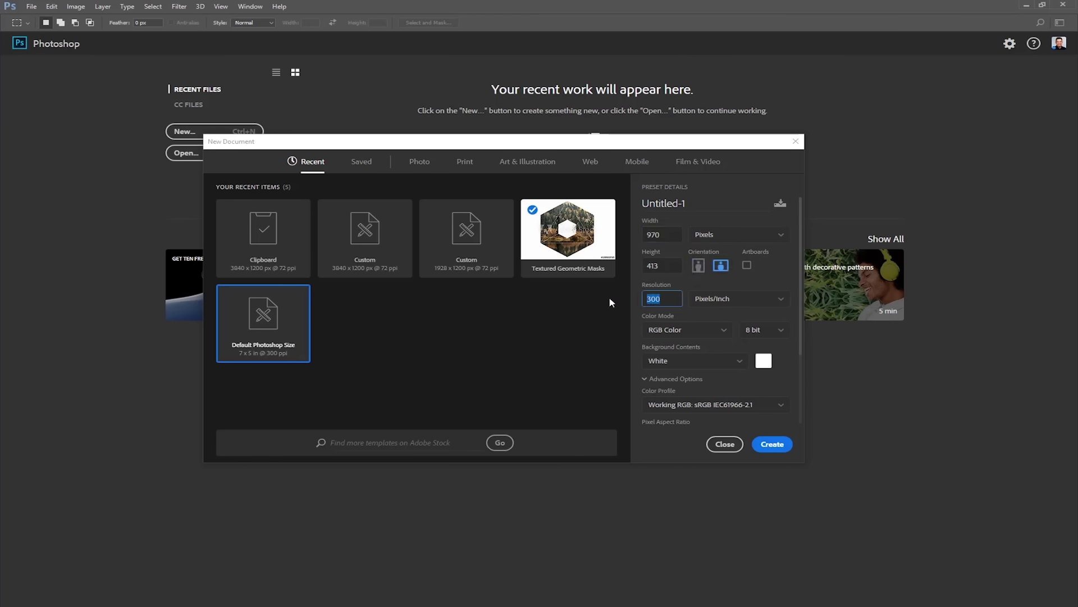
text(72)
Save these settings as a document preset named 'Feature Image PTC'.
click(780, 205)
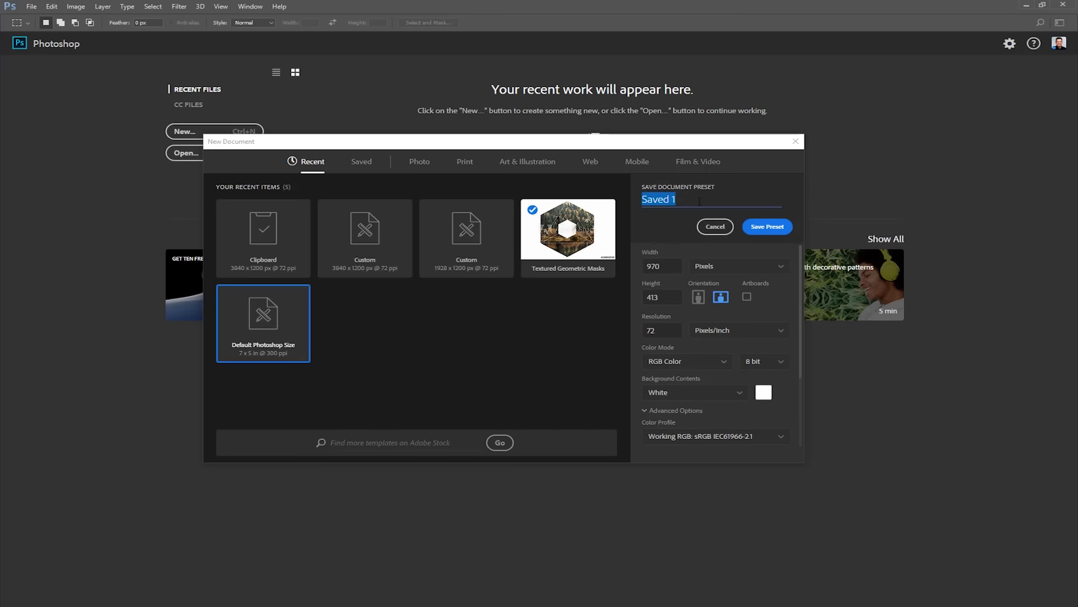
text(Feature Image PTC)
click(769, 231)
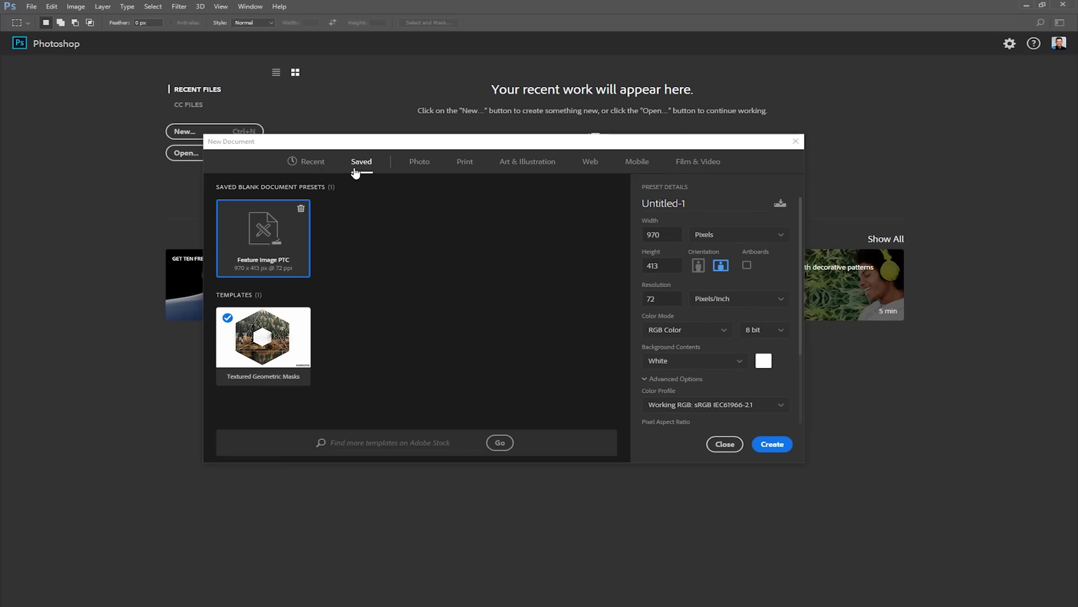
Delete the Feature Image PTC preset from the Saved tab.
click(314, 164)
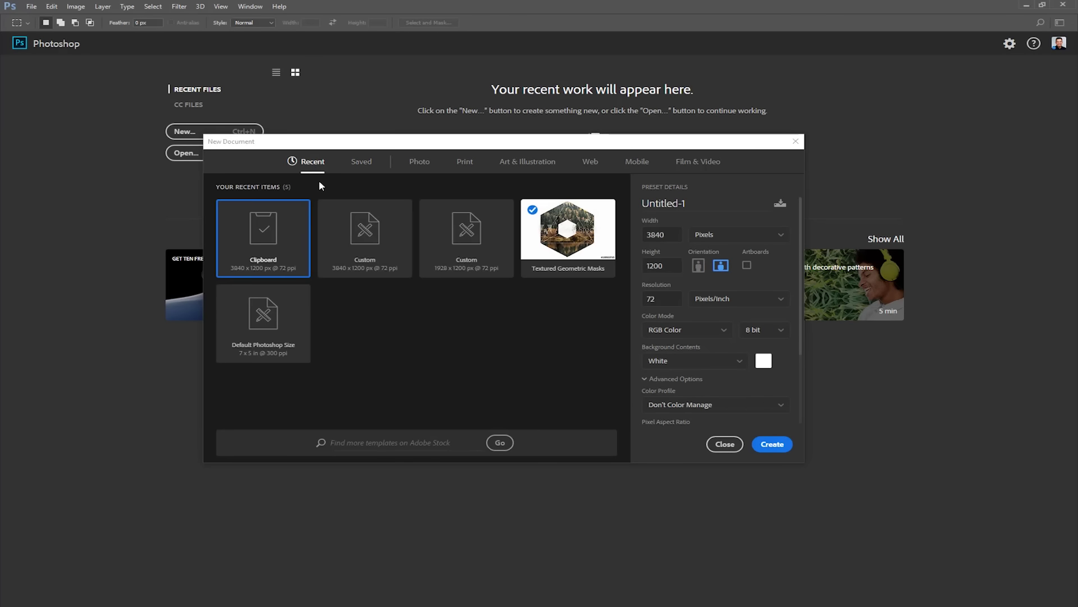
click(356, 166)
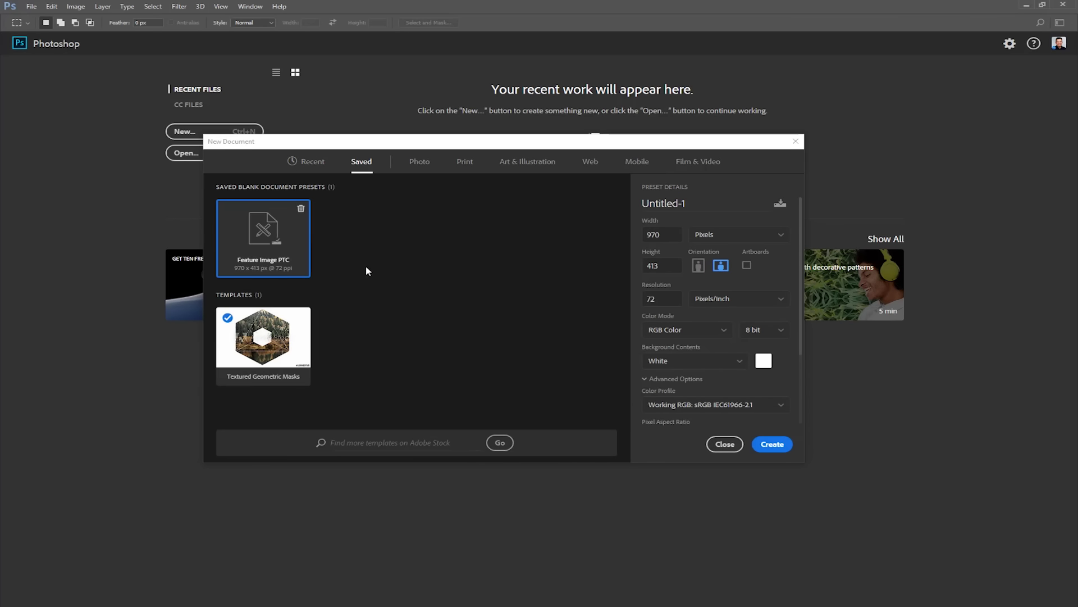
click(302, 210)
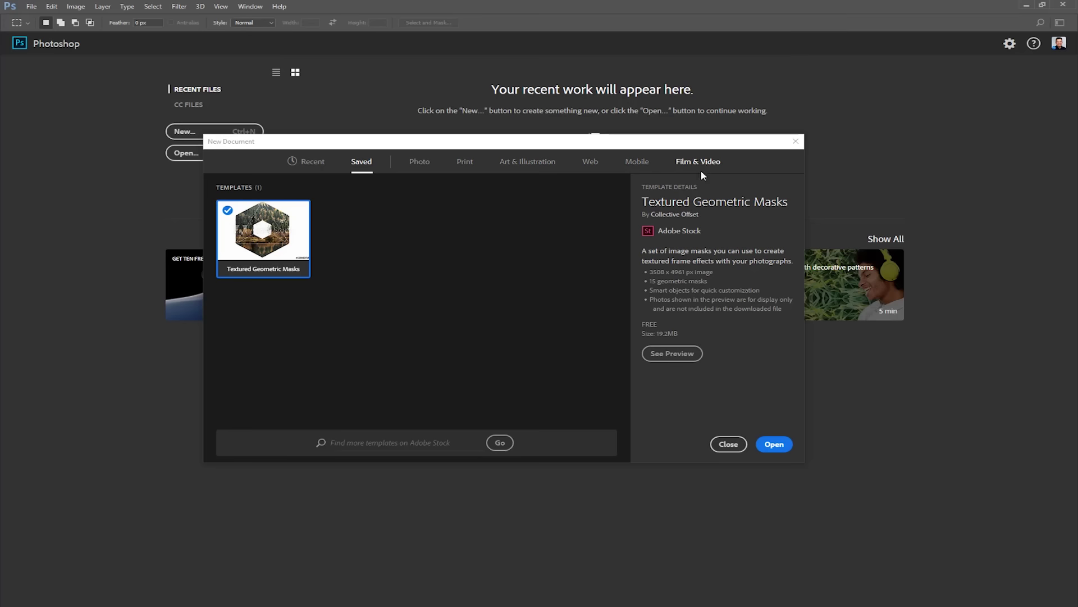
Browse the Photo category's presets and templates.
click(422, 164)
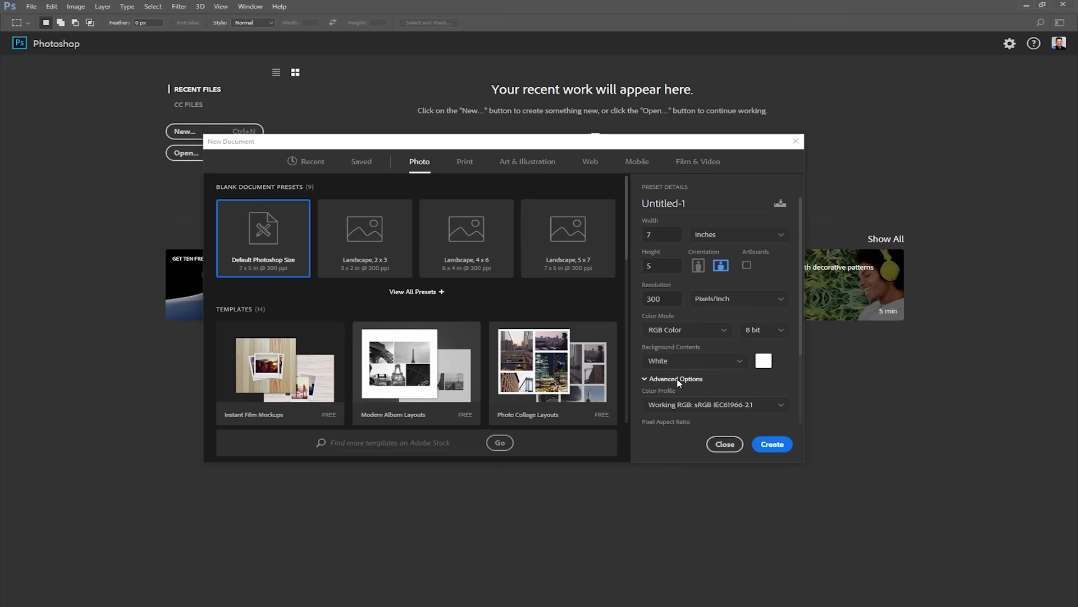
scroll(630, 252, down, 3)
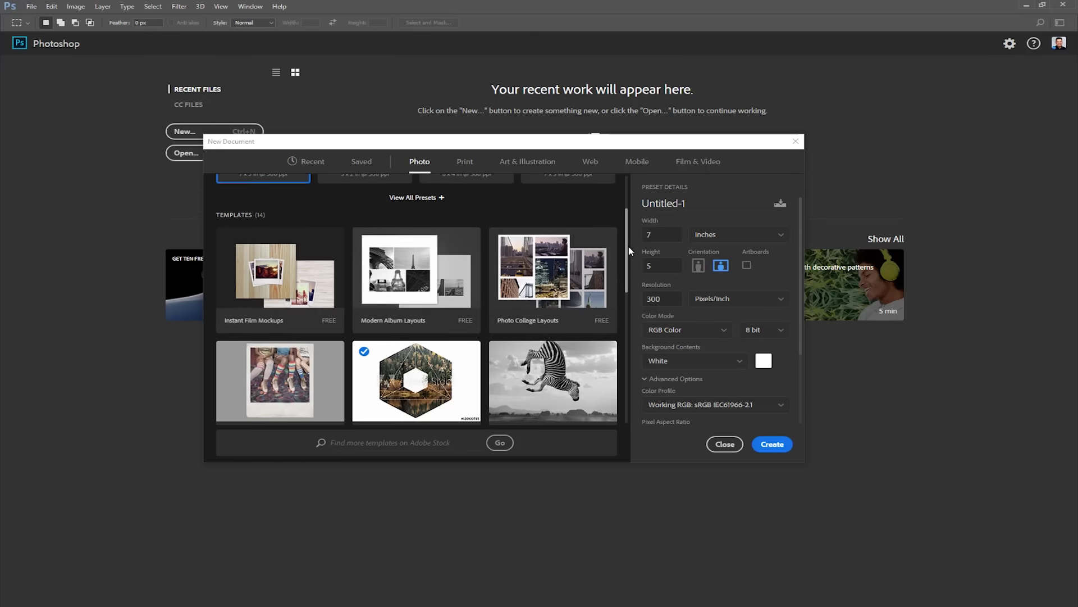
scroll(632, 262, down, 3)
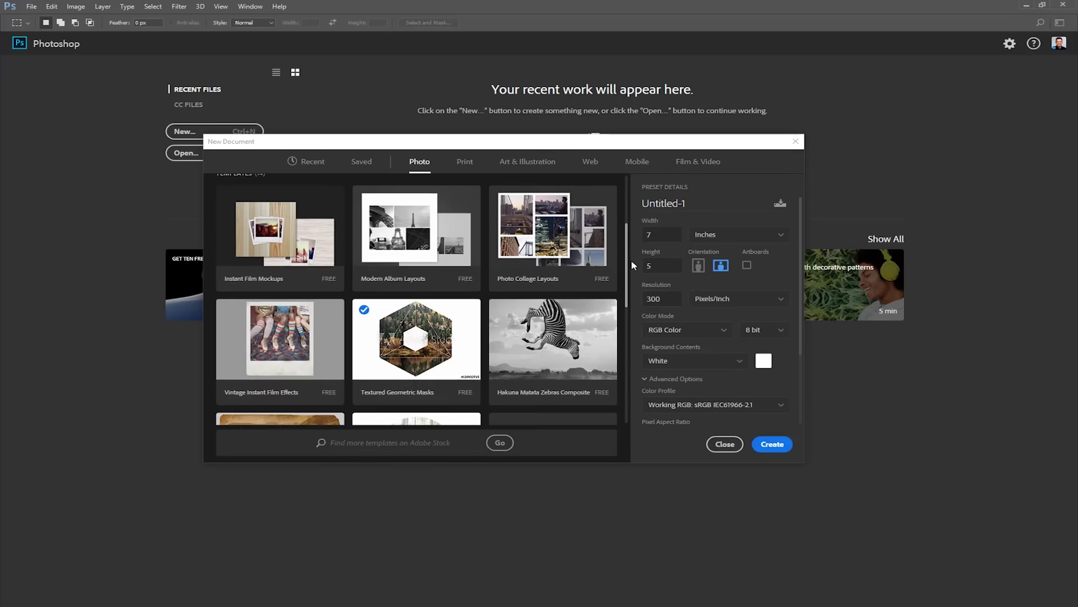
scroll(630, 276, up, 1)
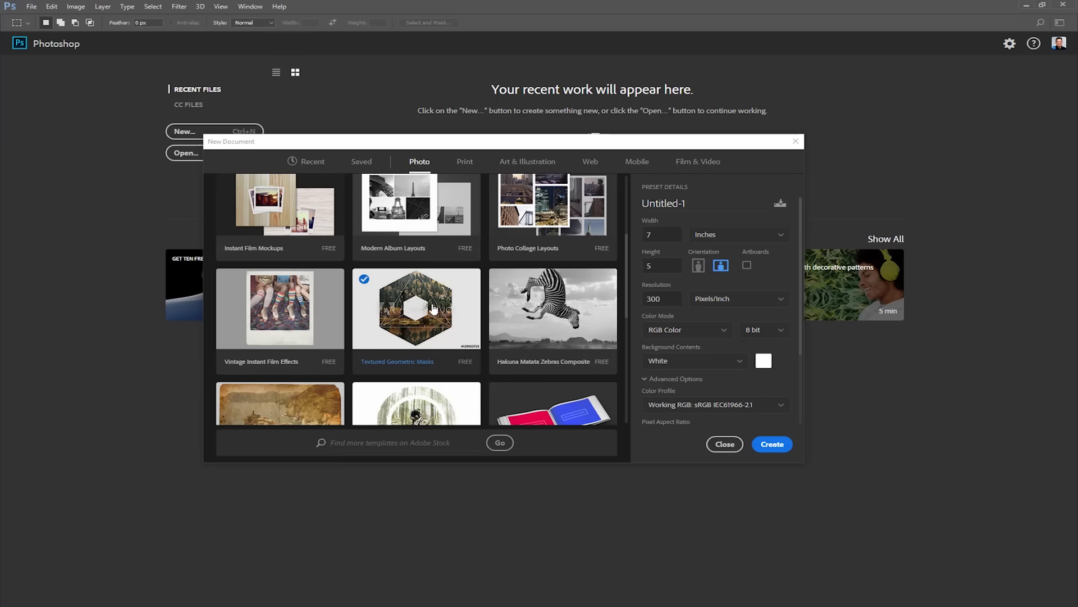
View the Textured Geometric Masks template details and its full mask preview, then close the preview.
click(433, 308)
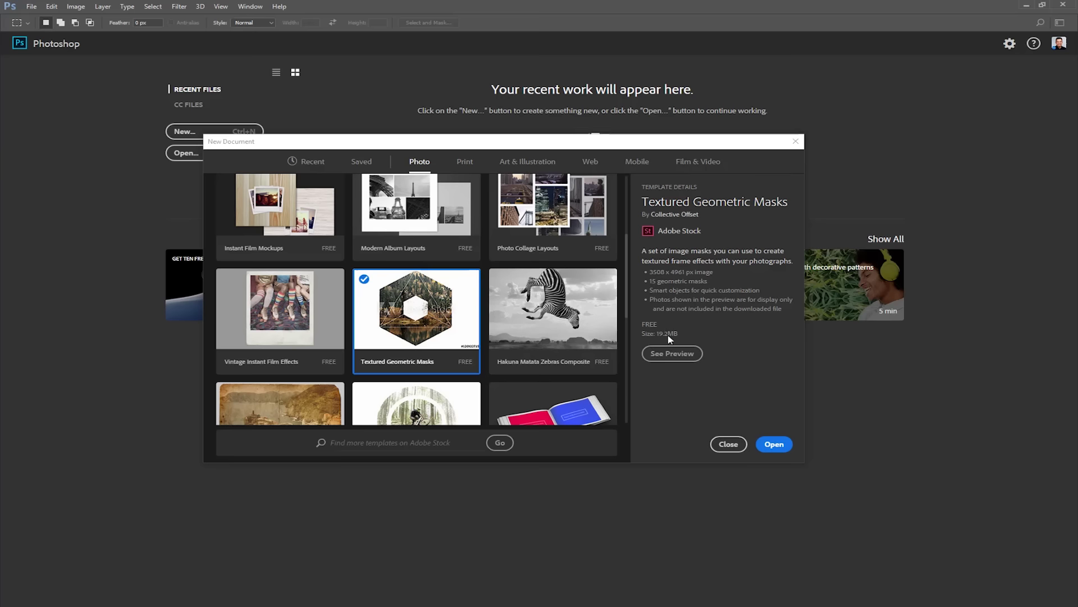
click(672, 353)
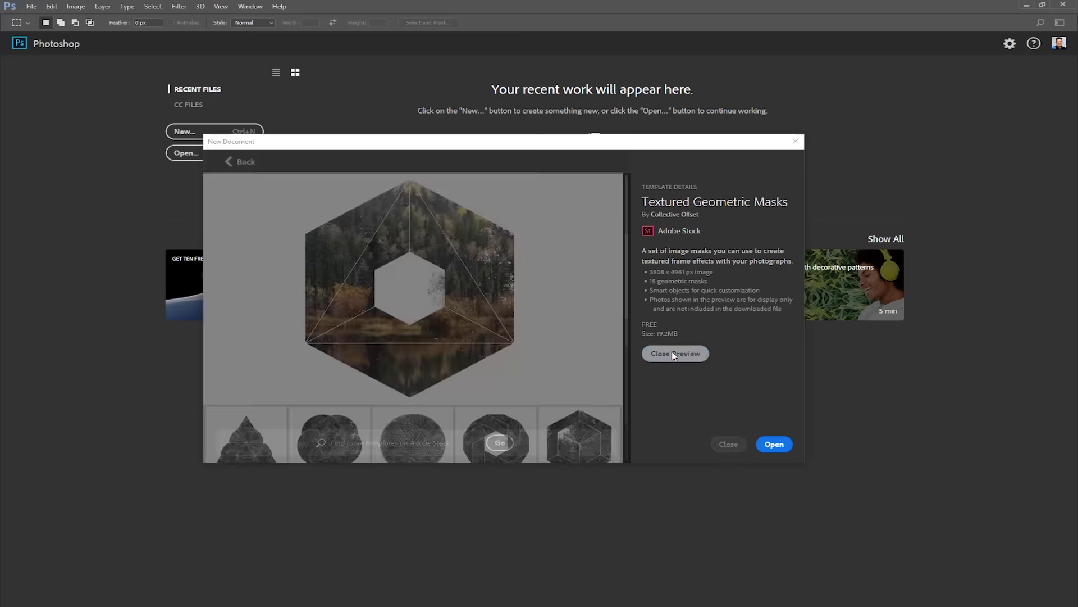
drag(627, 263, 630, 230)
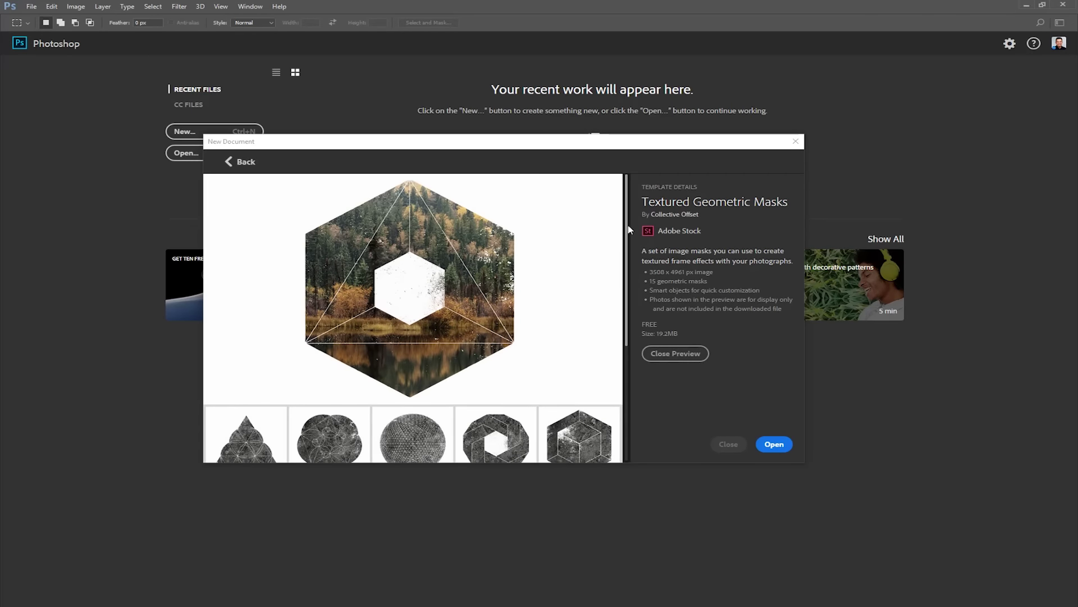
click(671, 360)
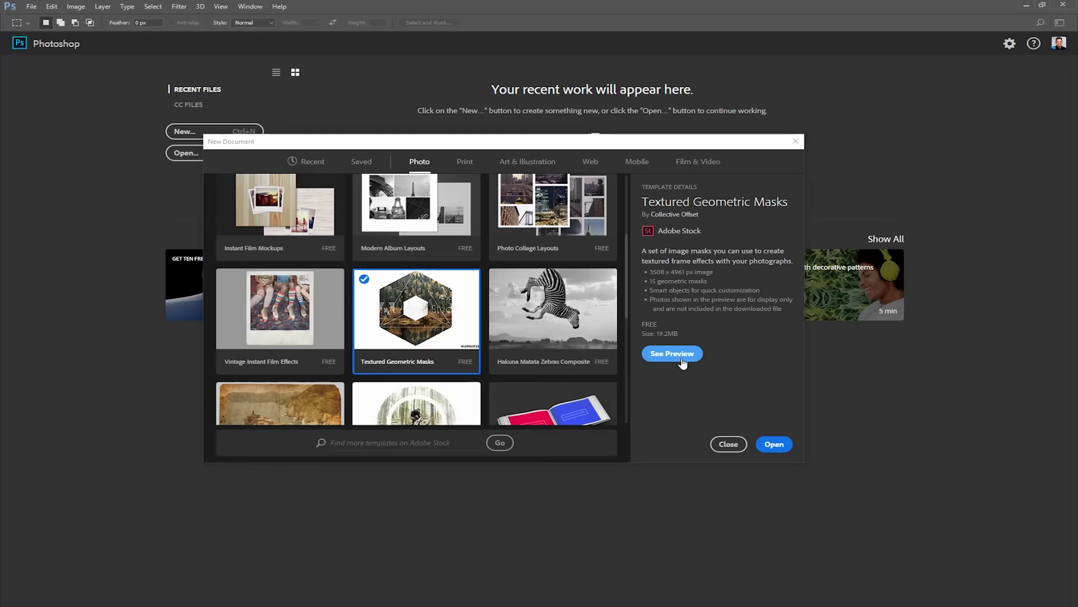
Scroll through the Print templates, then switch to the Art & Illustration presets.
click(464, 164)
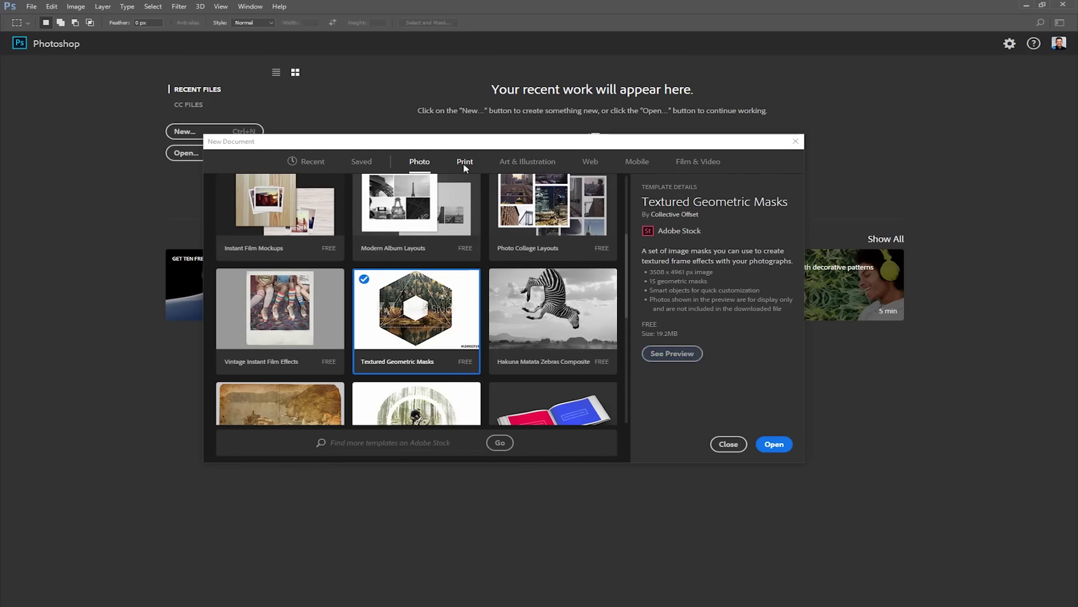
scroll(419, 277, down, 5)
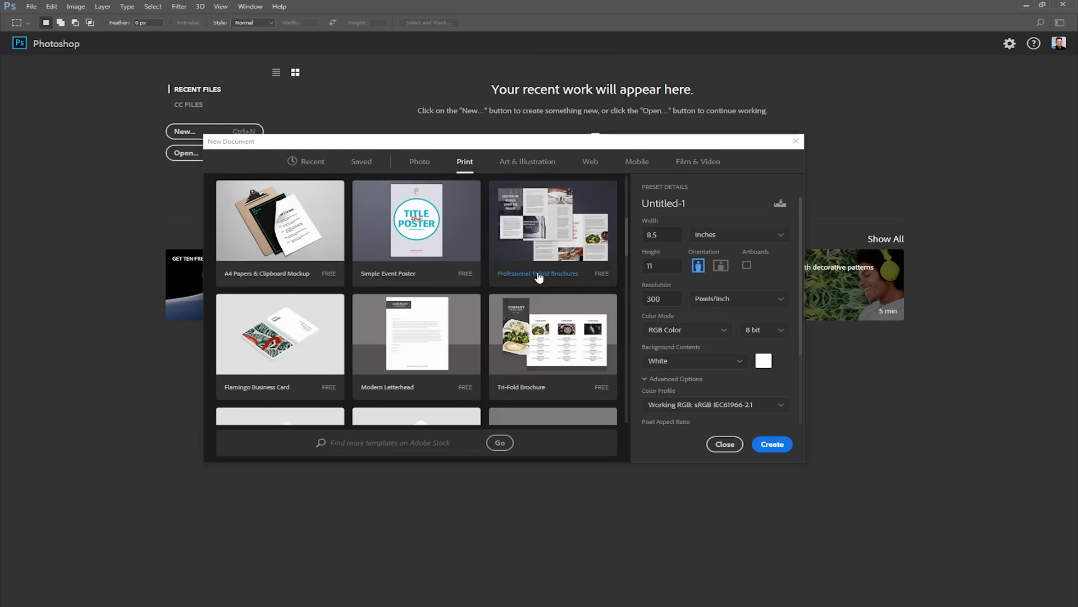
scroll(625, 312, down, 8)
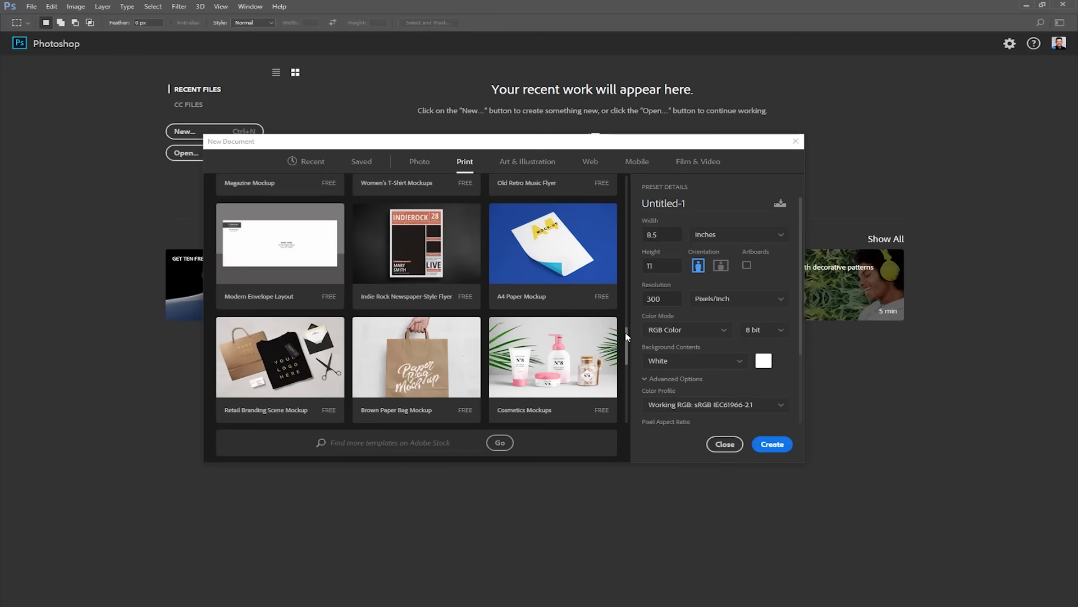
scroll(627, 367, down, 5)
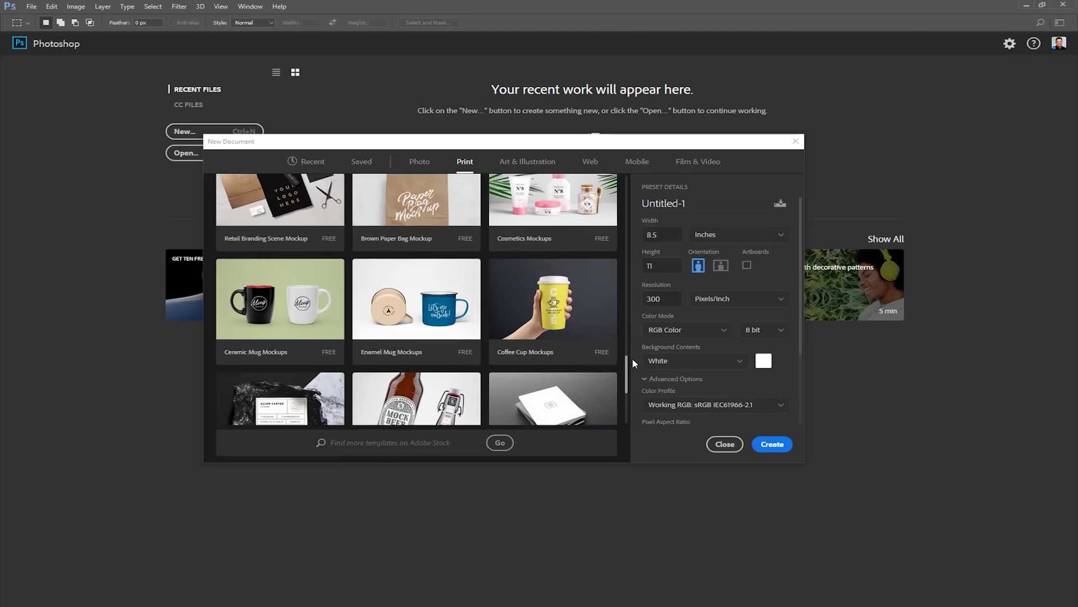
drag(643, 291, 640, 209)
click(517, 162)
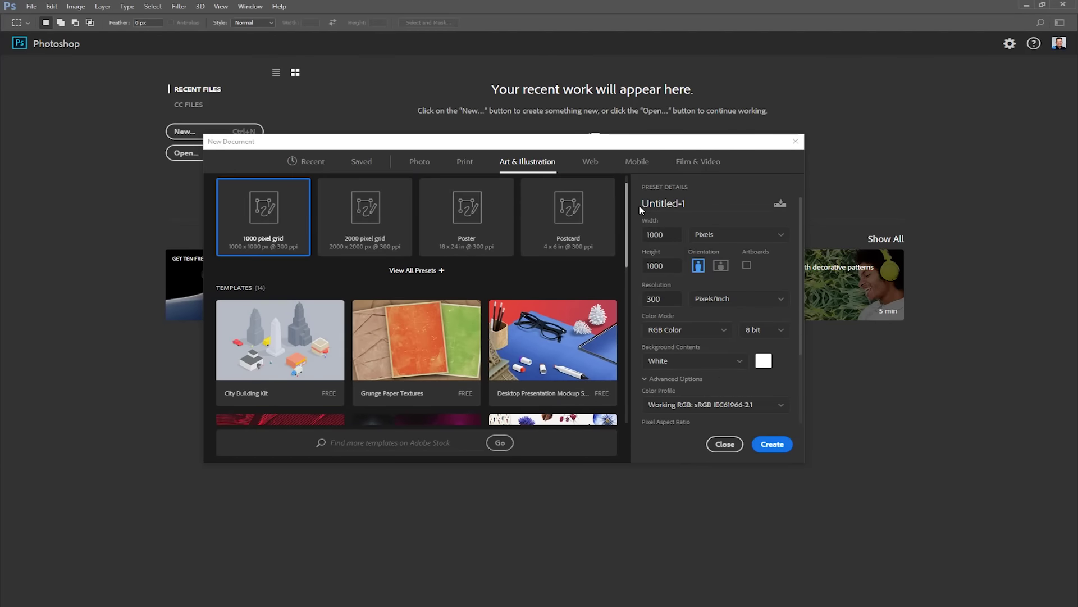
Browse the Web and Mobile presets, ending on Film & Video with HDTV 1080p selected.
click(590, 161)
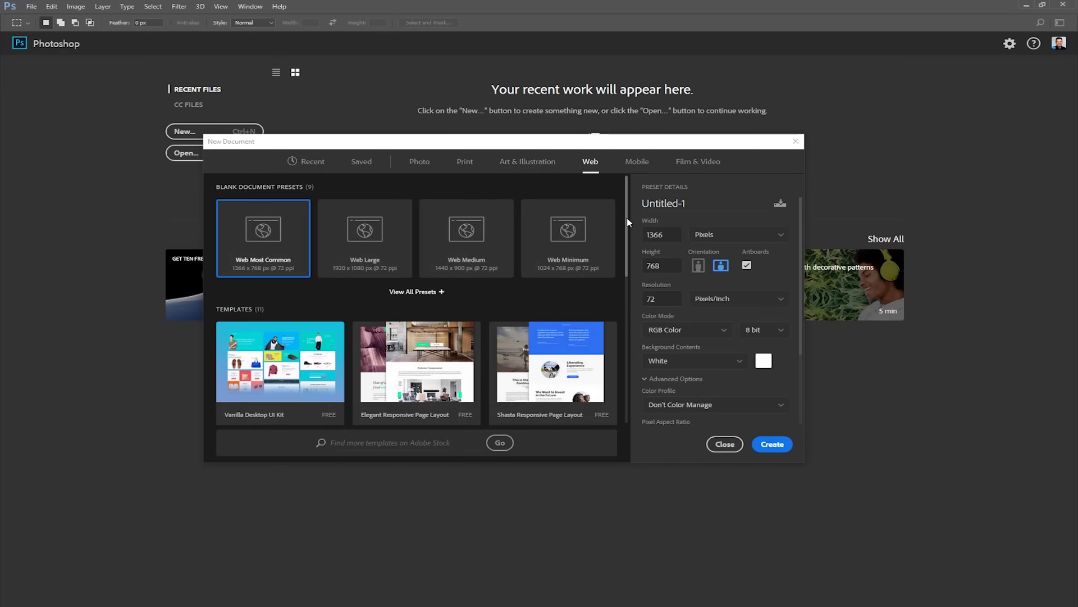
drag(628, 222, 637, 283)
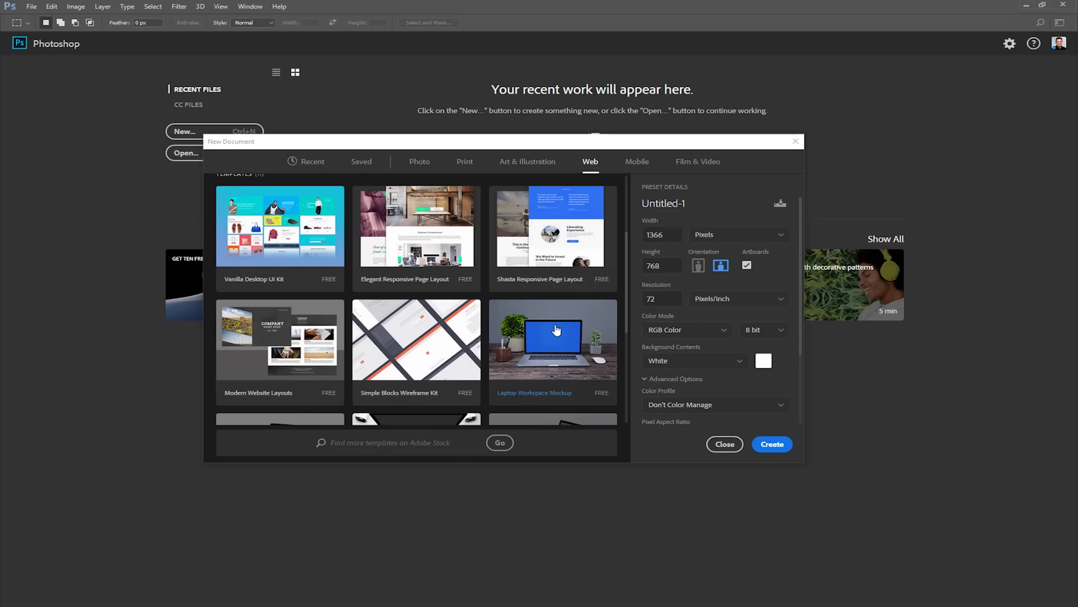
click(641, 162)
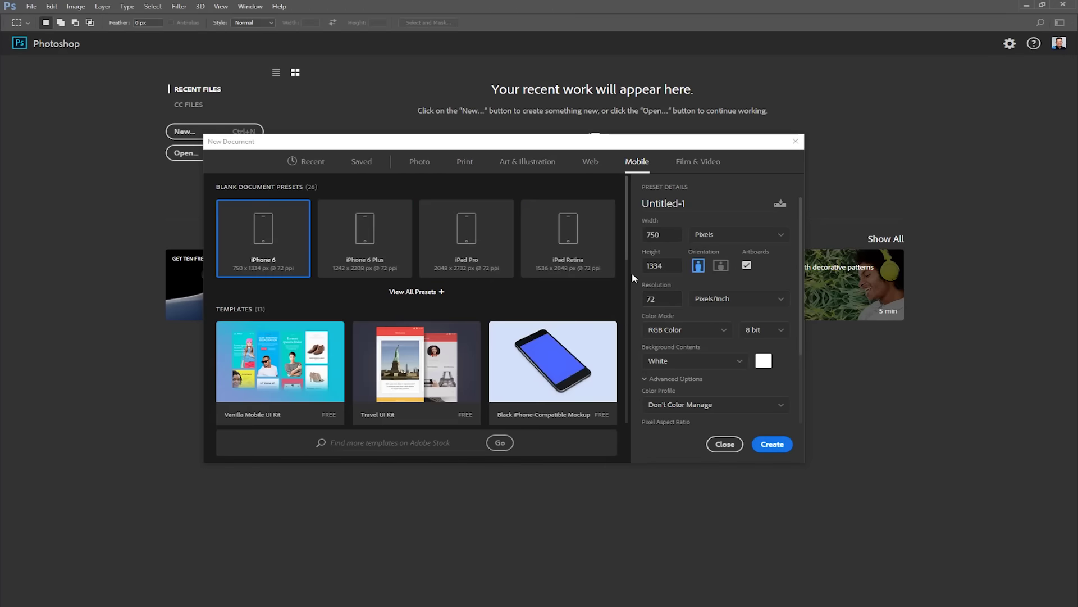
scroll(505, 269, down, 3)
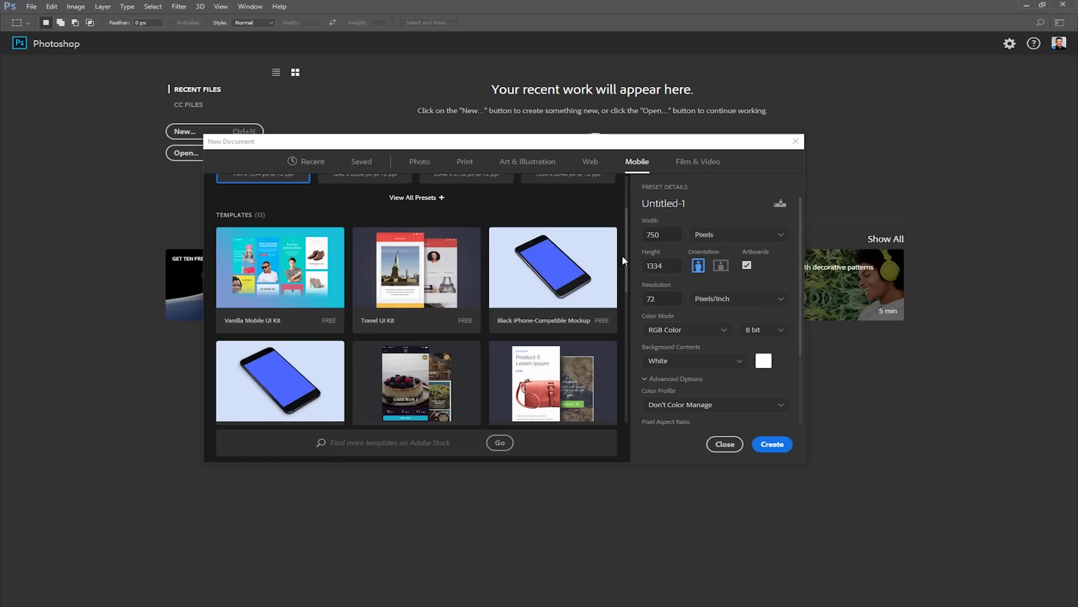
click(697, 161)
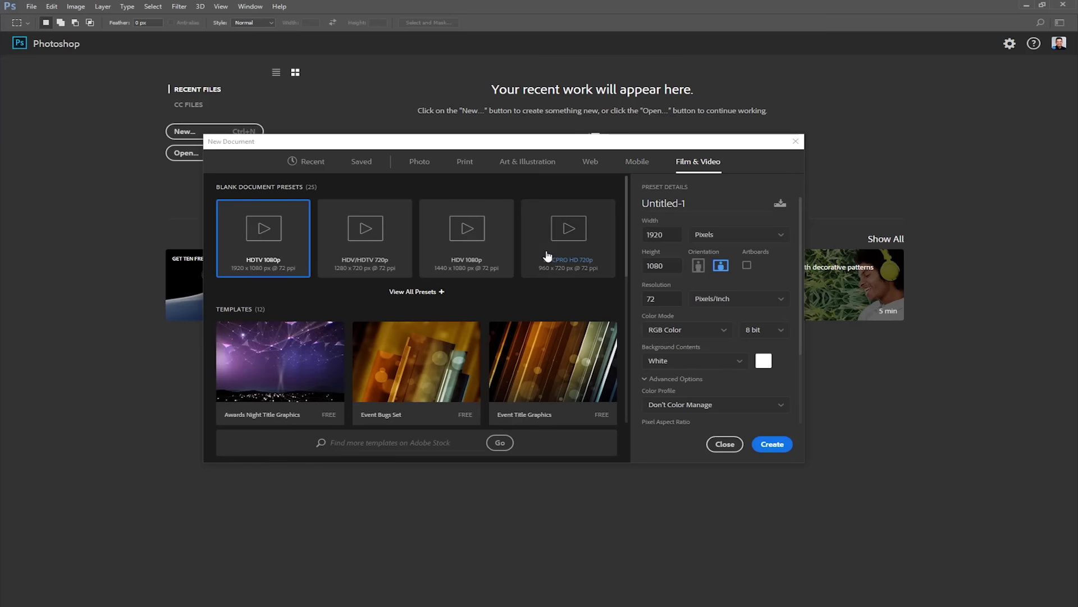
drag(633, 251, 622, 230)
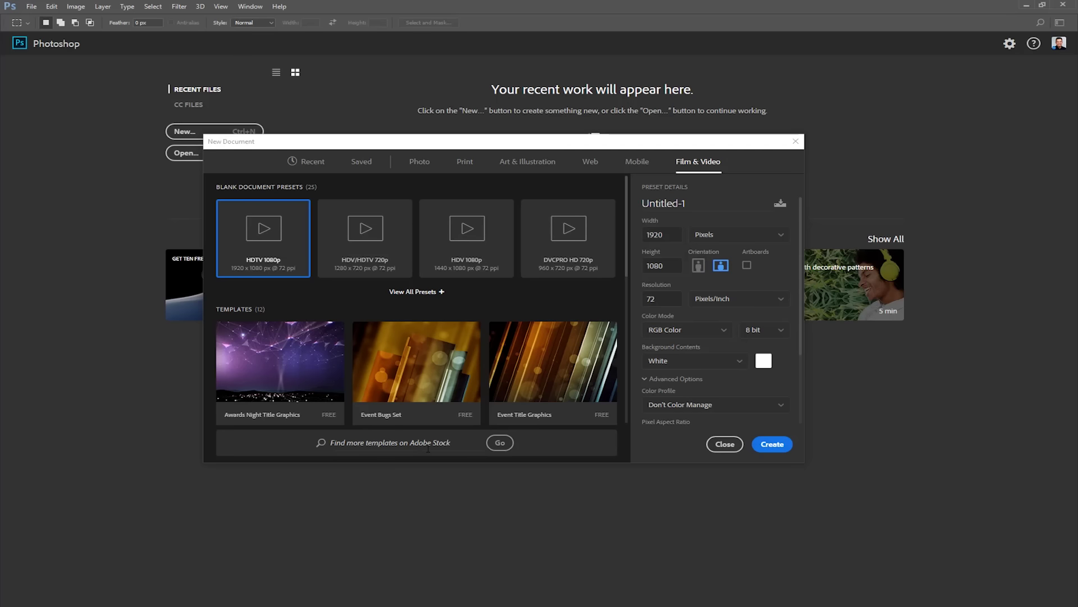
Compare Textured Geometric Masks with Hakuna Matata Zebras Composite, then open Textured Geometric Masks.
click(417, 163)
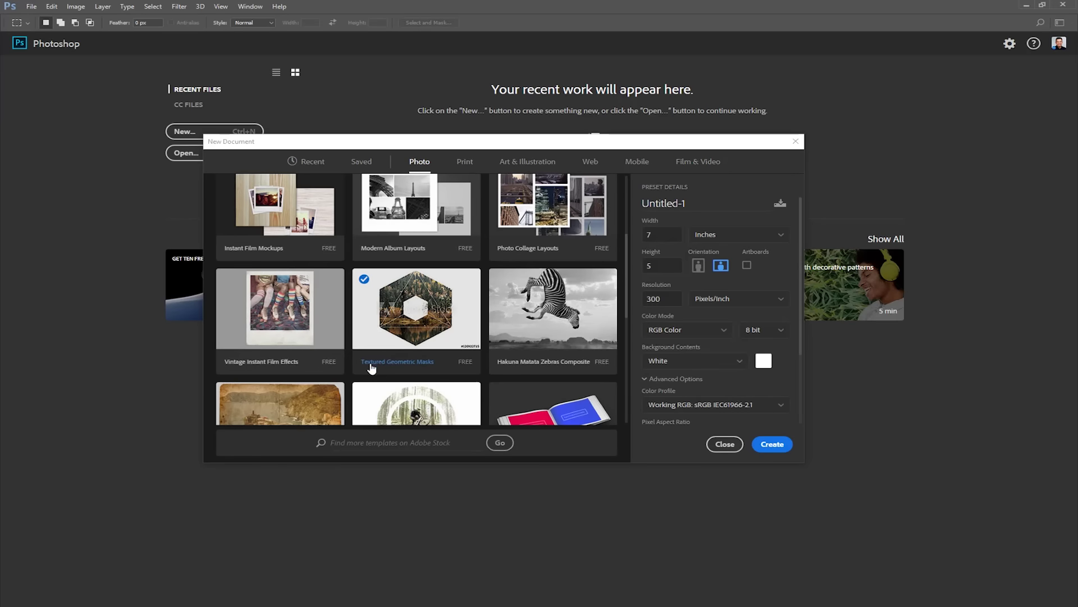
click(419, 372)
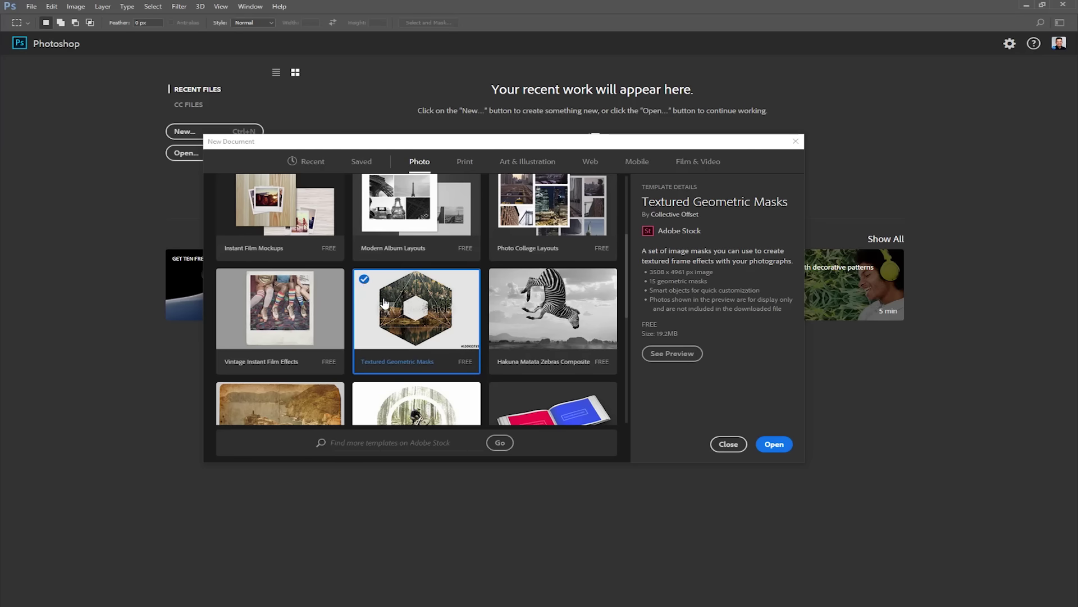
click(542, 324)
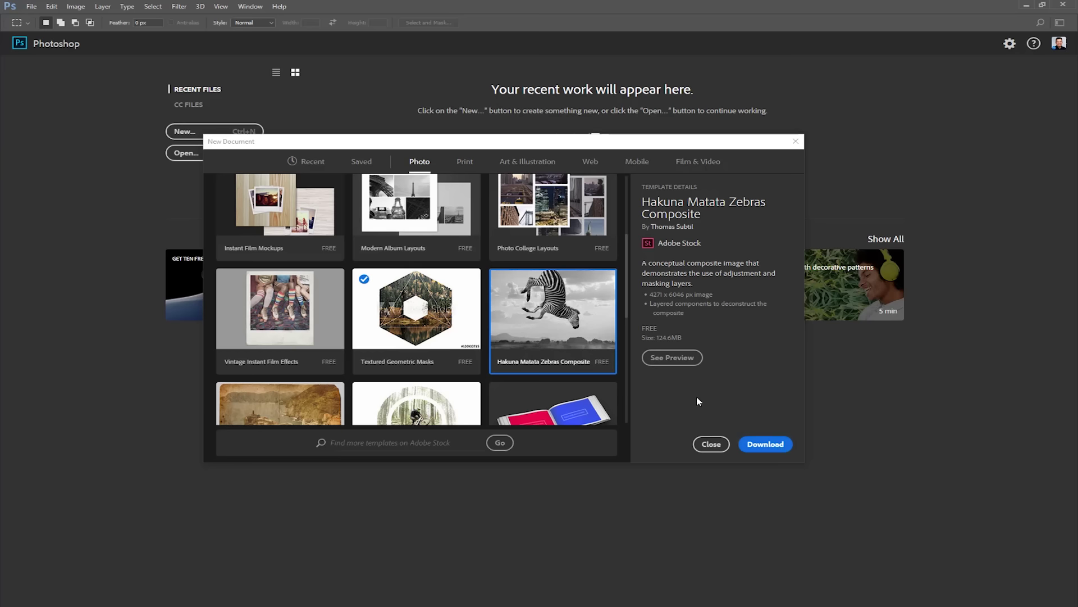
click(411, 313)
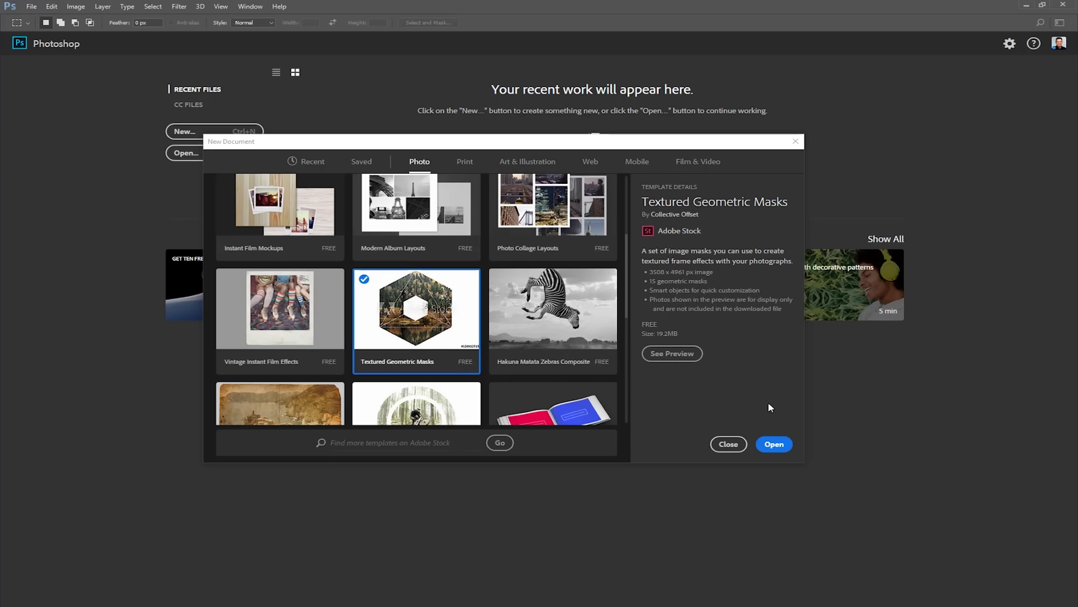
click(774, 444)
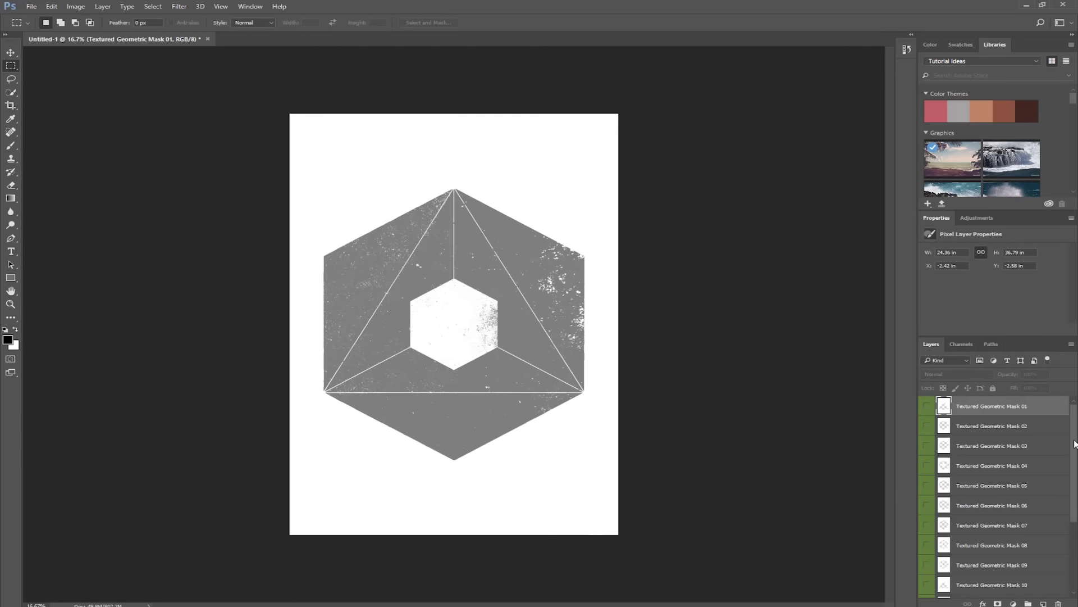
drag(1074, 443, 1075, 519)
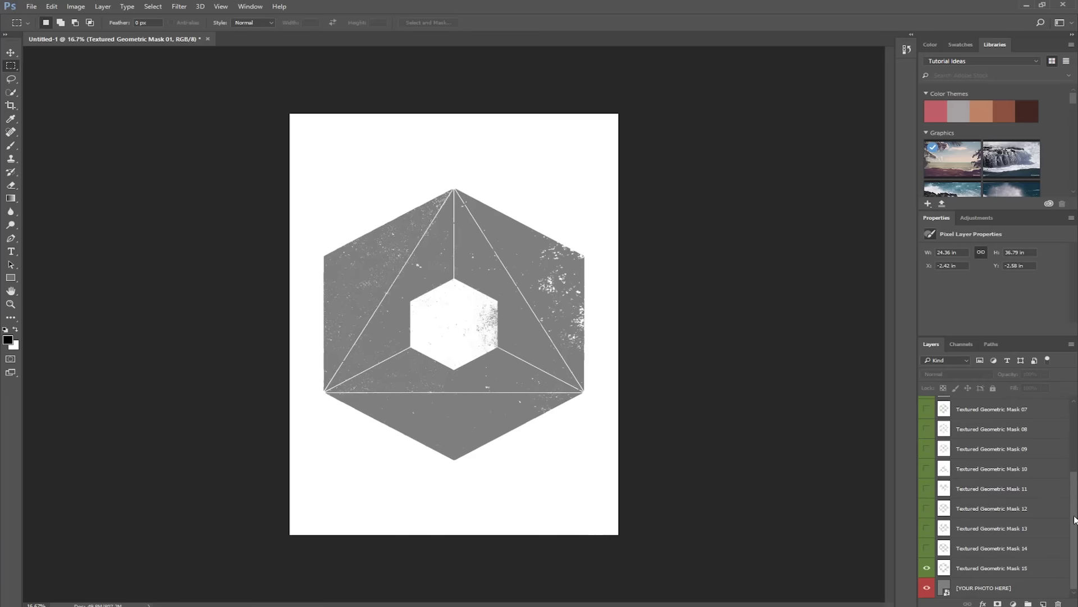
click(927, 568)
click(928, 550)
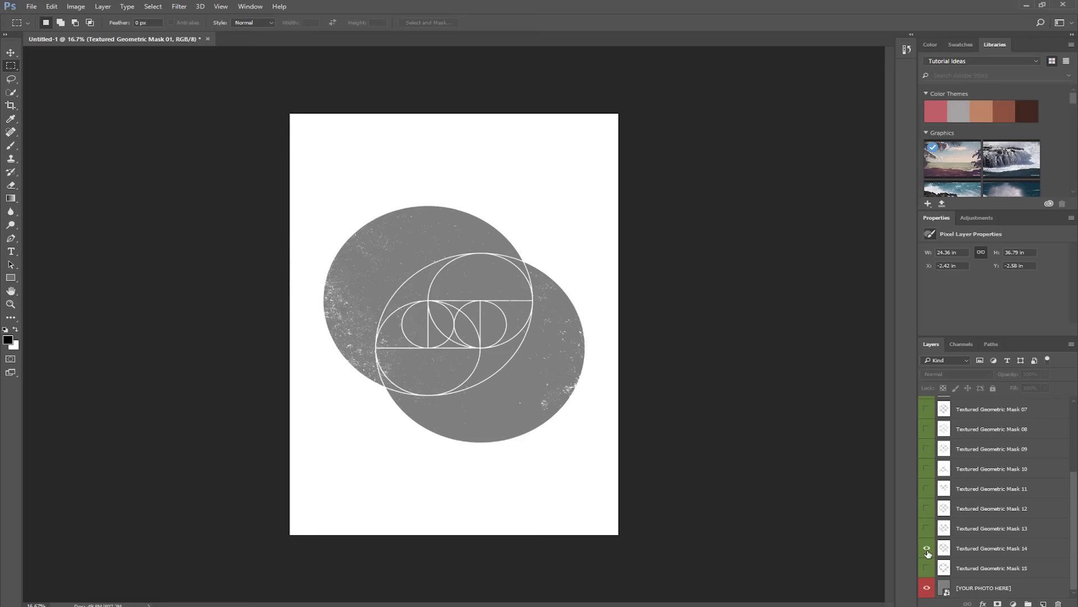
click(927, 529)
click(927, 508)
click(927, 488)
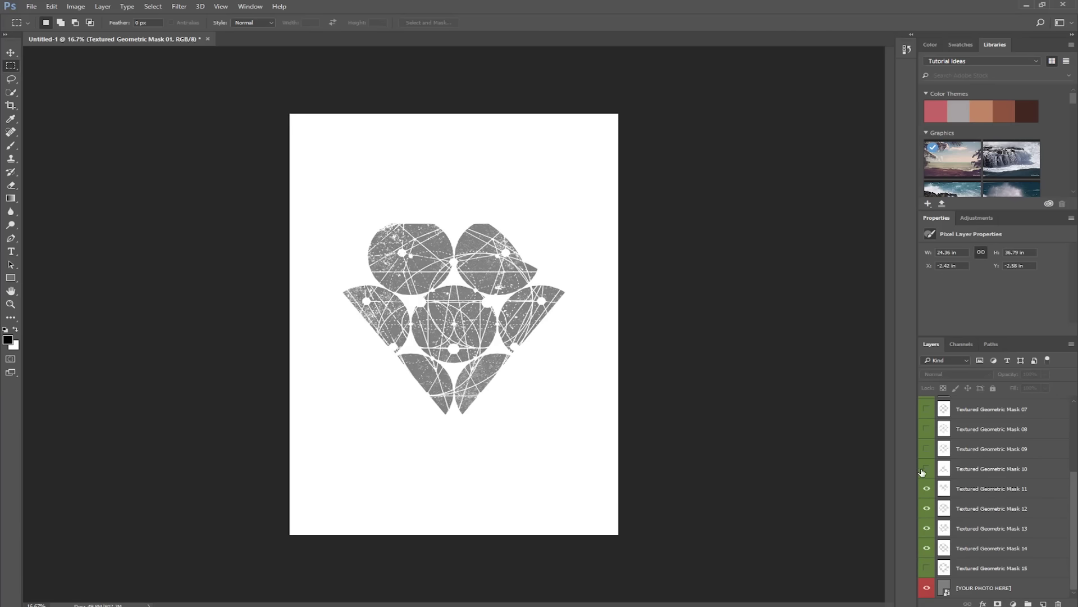
click(927, 468)
click(927, 449)
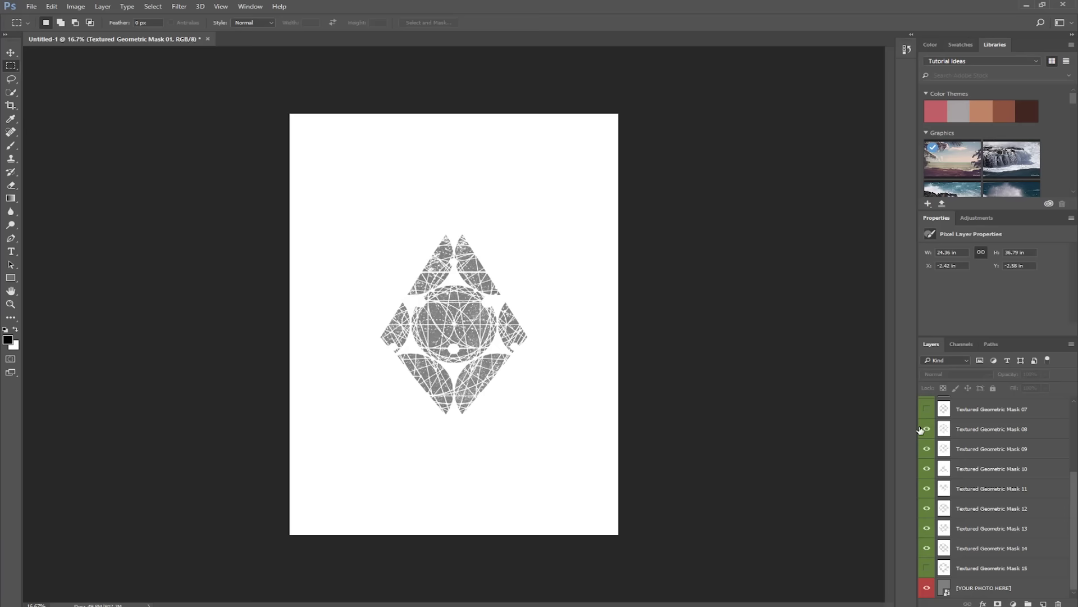
alt+click(928, 588)
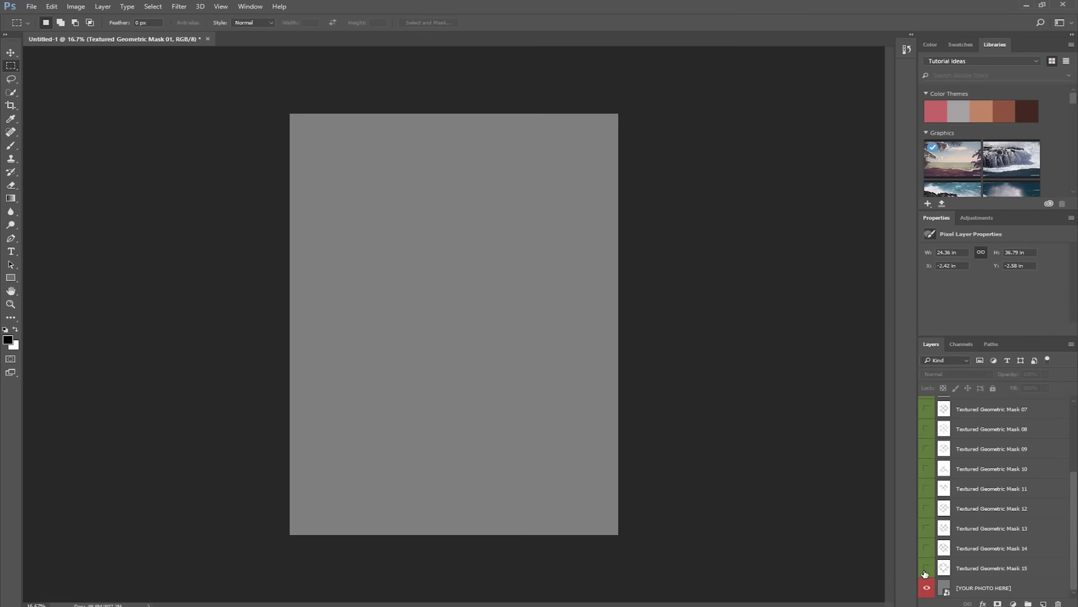
click(927, 569)
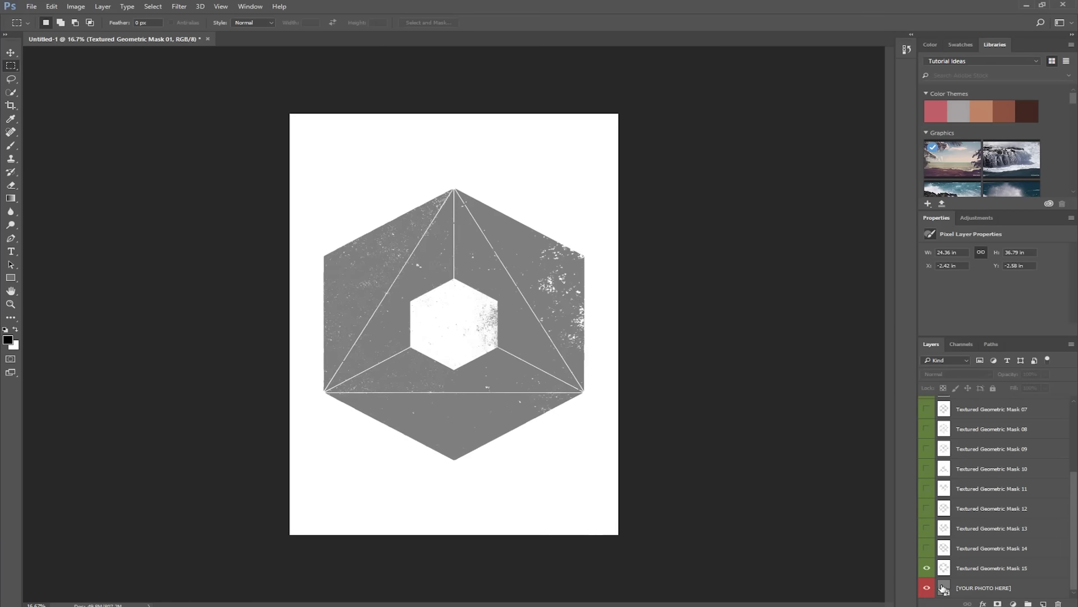
Open the photo placeholder smart object and place the tropical coast library image in it.
double_click(943, 588)
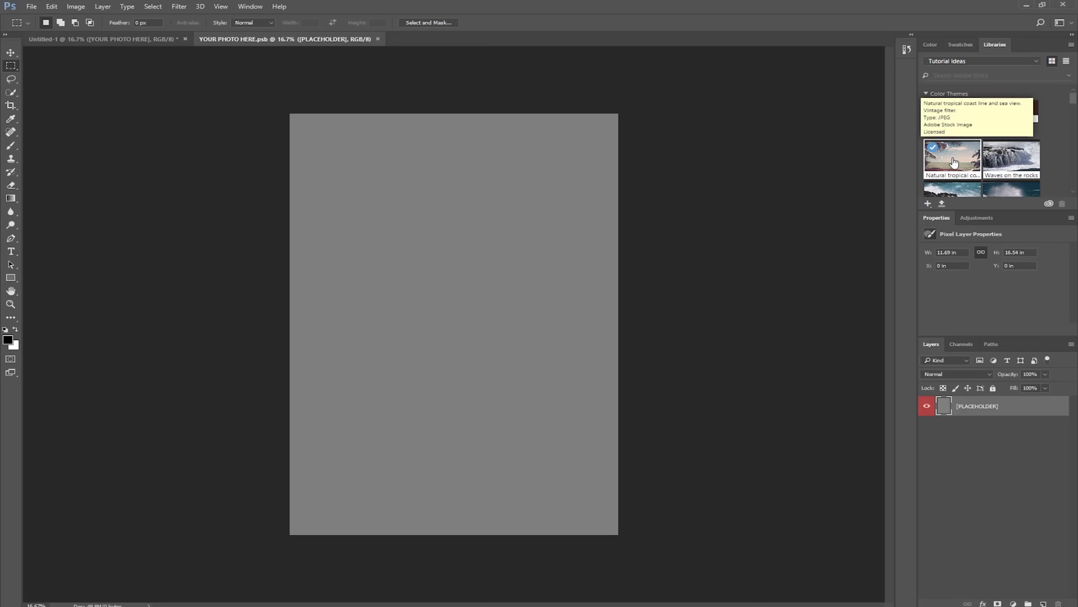
drag(961, 161, 475, 214)
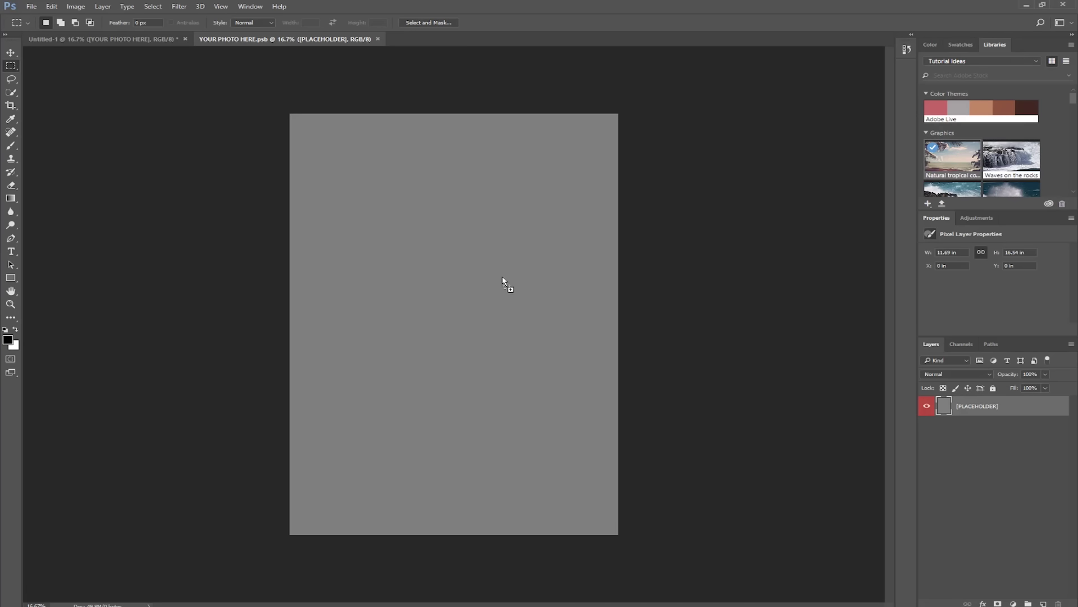
drag(503, 281, 535, 281)
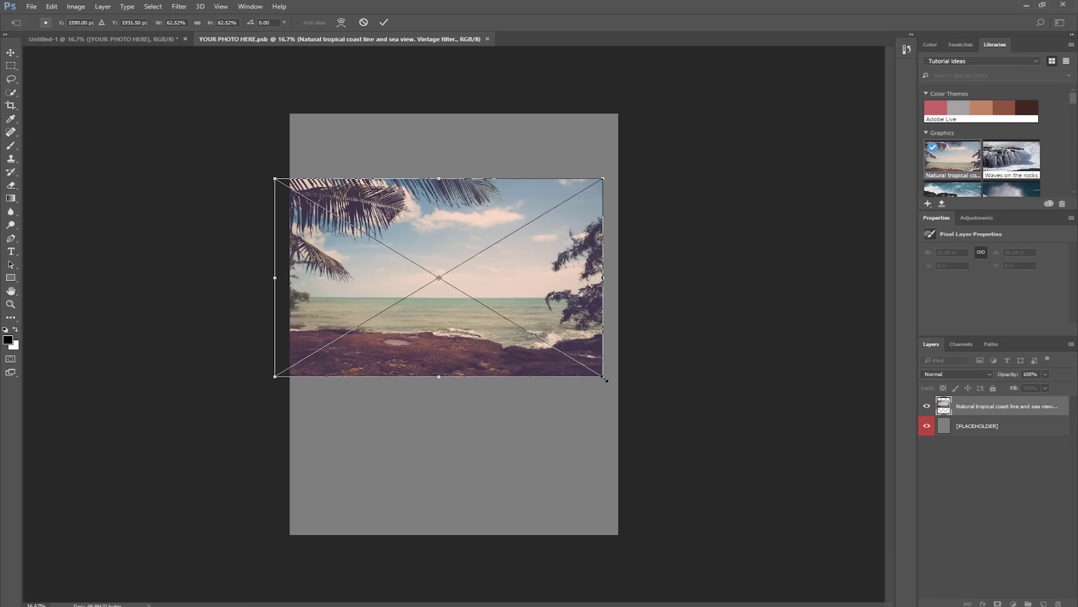
Scale the beach photo to cover the canvas, commit it, and save the smart object.
drag(605, 379, 737, 457)
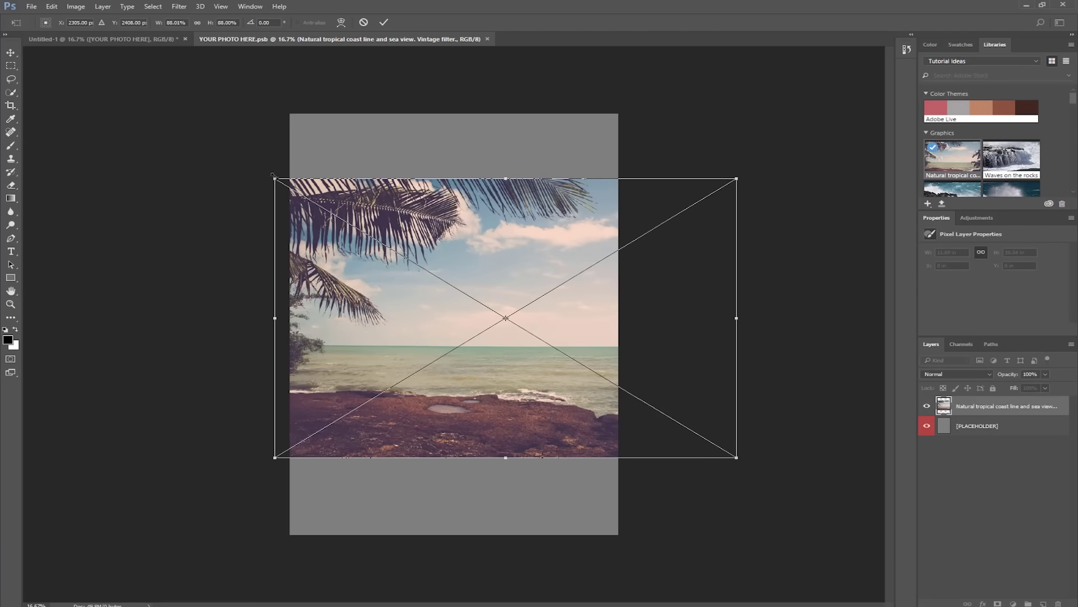
drag(272, 174, 122, 85)
drag(736, 457, 876, 542)
drag(703, 495, 471, 498)
key(Return)
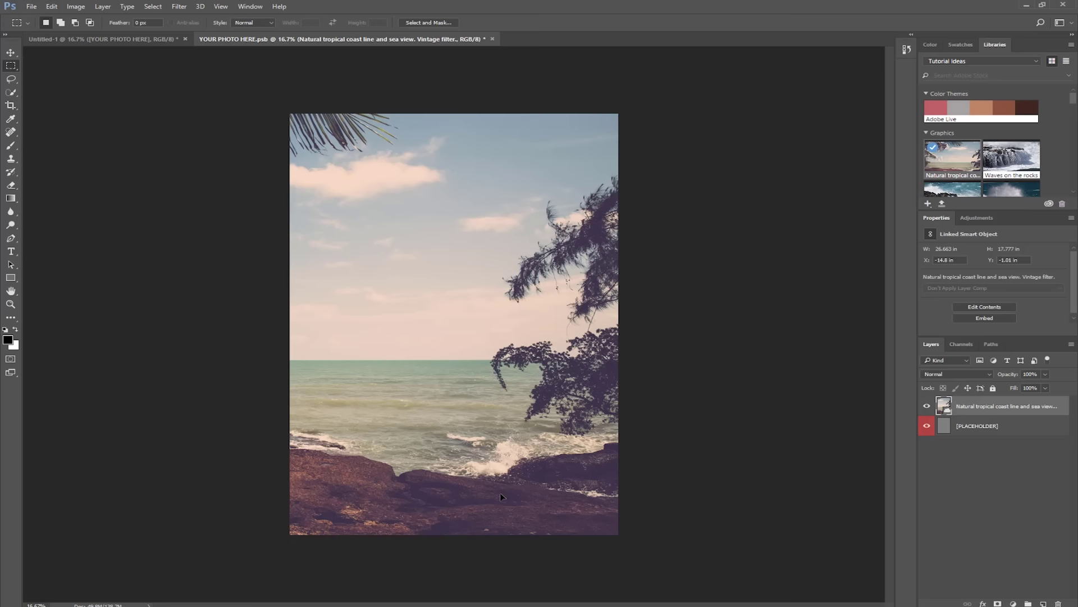
key(ctrl+s)
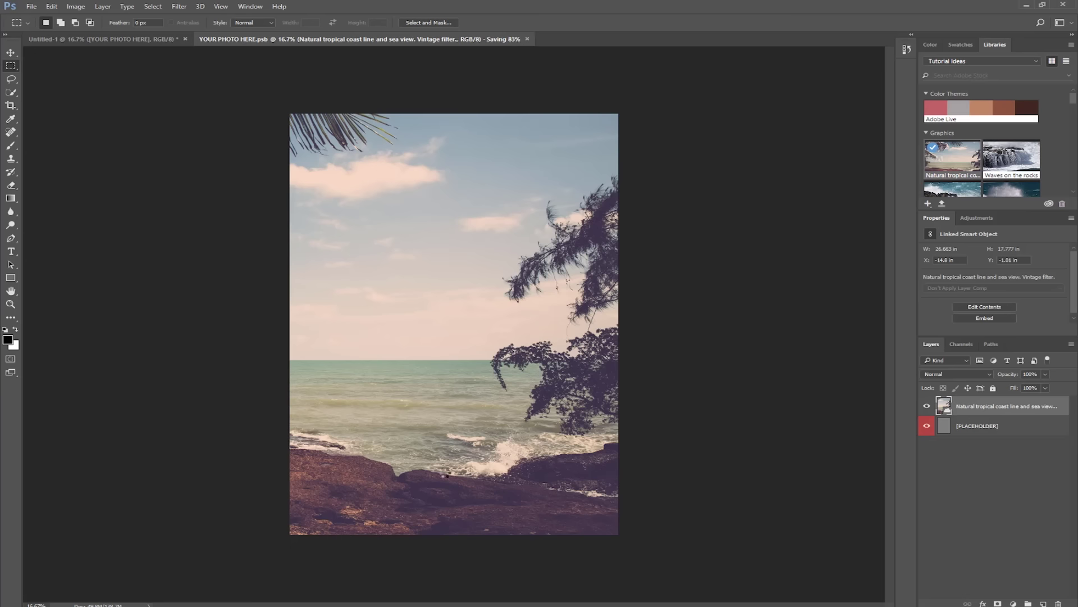
click(99, 40)
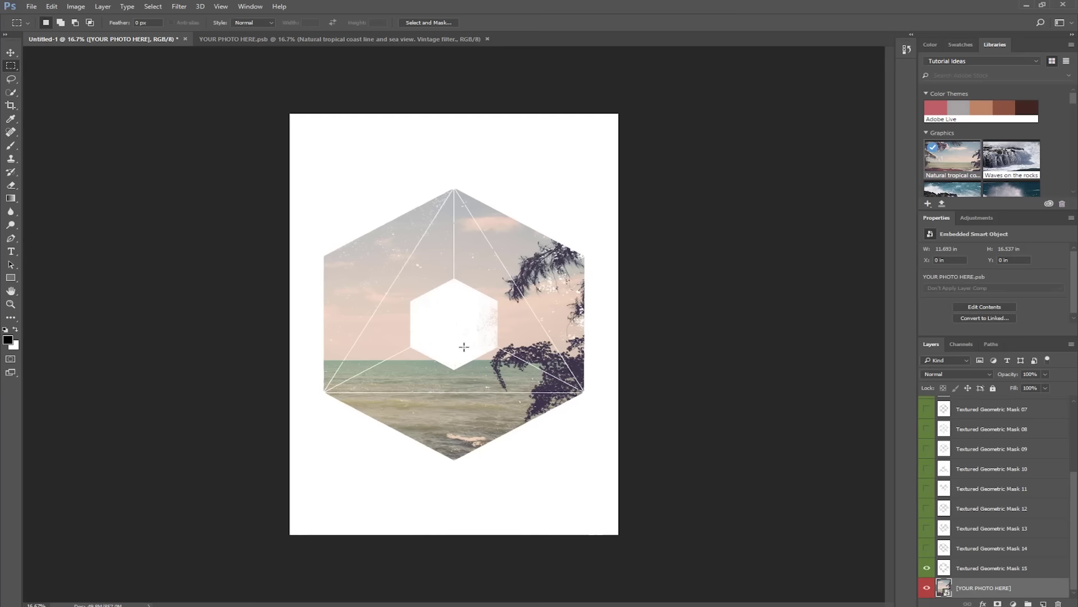
Toggle Masks 08, 10, 13, 14 and 15 so only Textured Geometric Mask 14 remains visible.
click(927, 528)
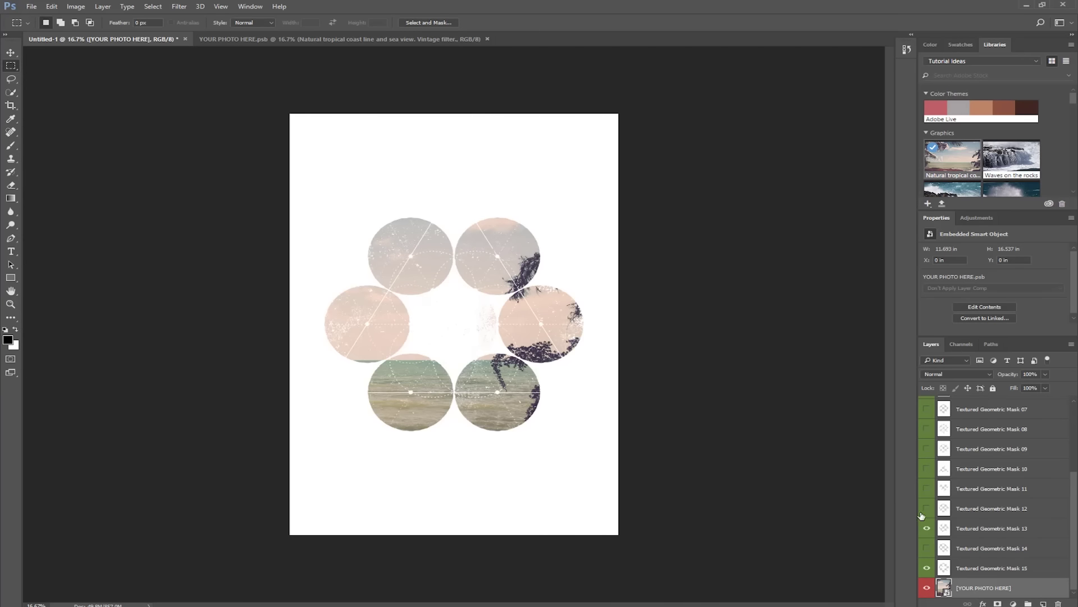
click(927, 468)
click(927, 429)
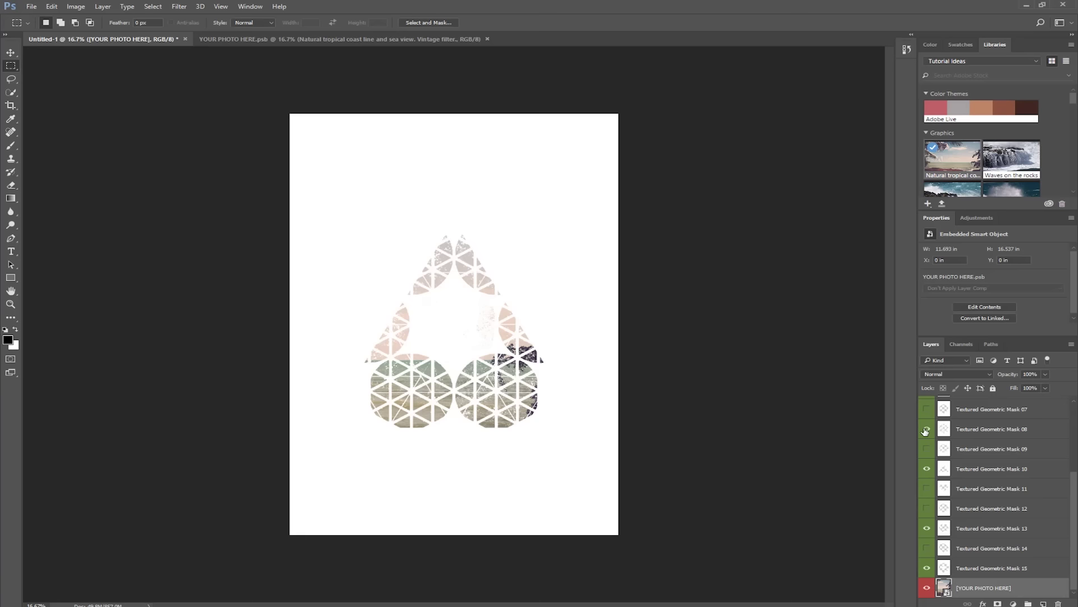
click(927, 528)
click(927, 548)
click(927, 568)
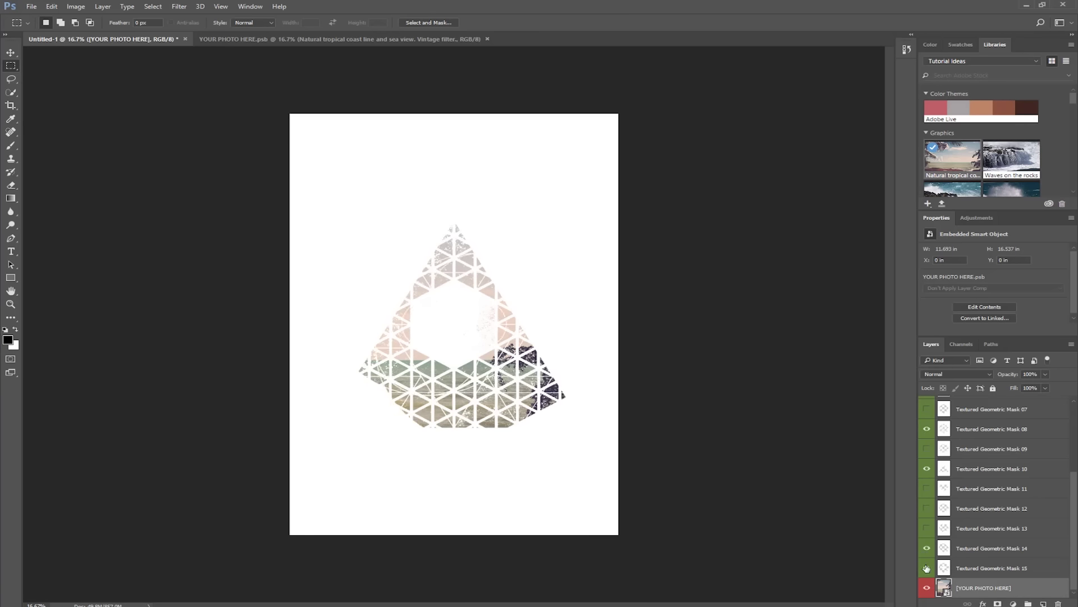
click(927, 429)
click(927, 469)
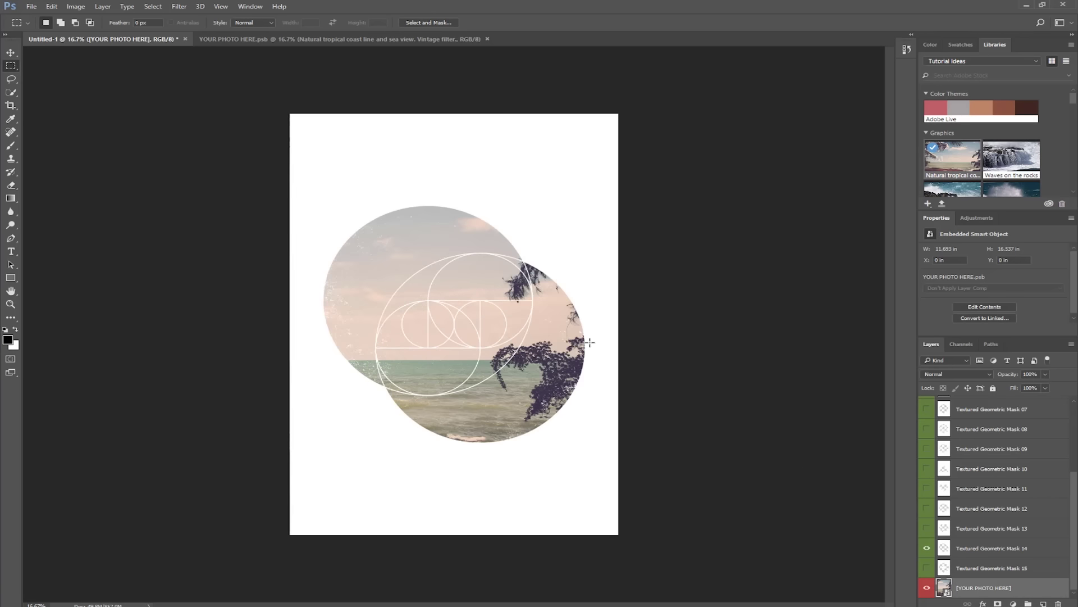
Arrange both documents side by side with 2-up Vertical.
click(237, 8)
mouse_move(258, 18)
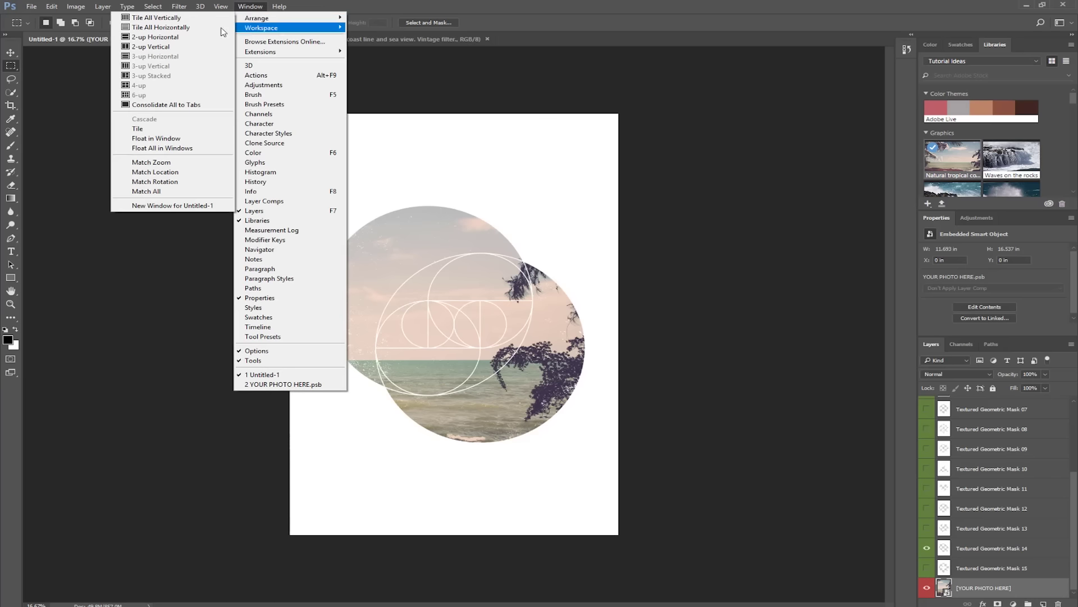
click(163, 48)
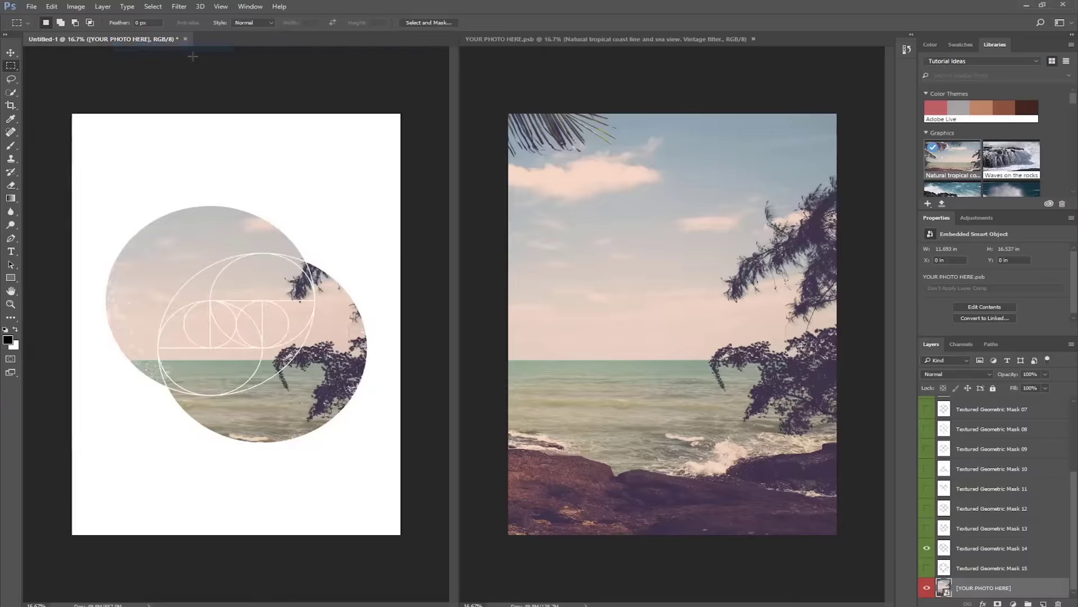
In YOUR PHOTO HERE.psb, drag the beach photo with the Move tool and save.
click(619, 368)
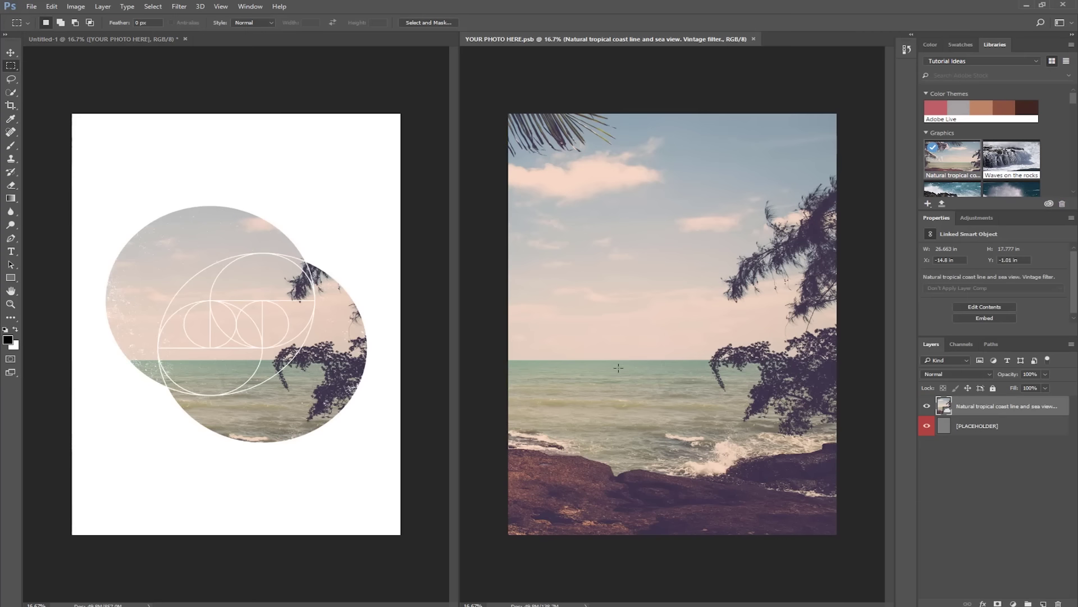
click(10, 52)
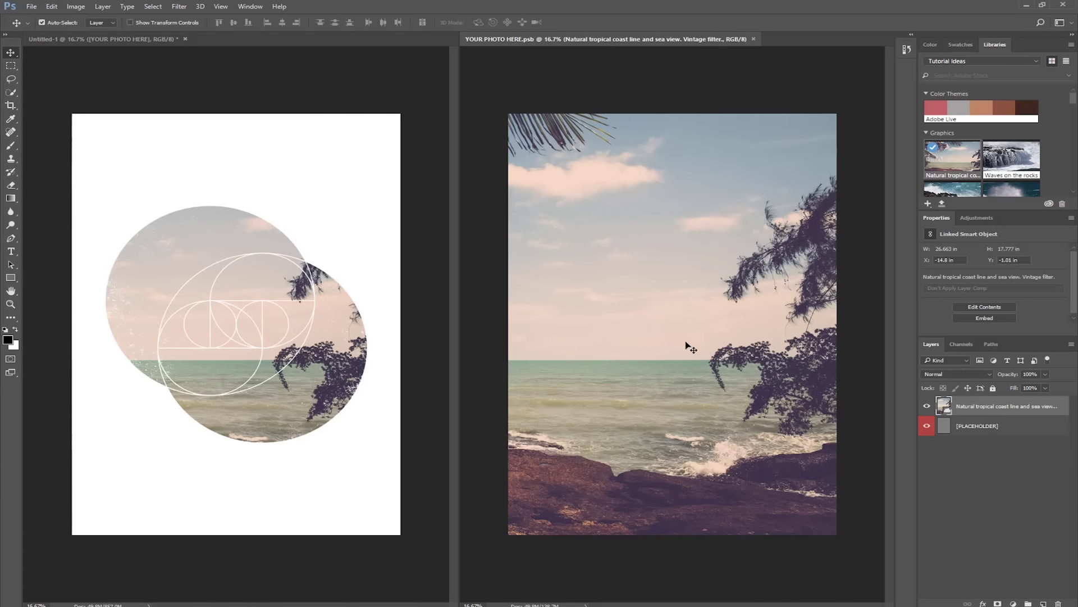
drag(691, 349, 719, 363)
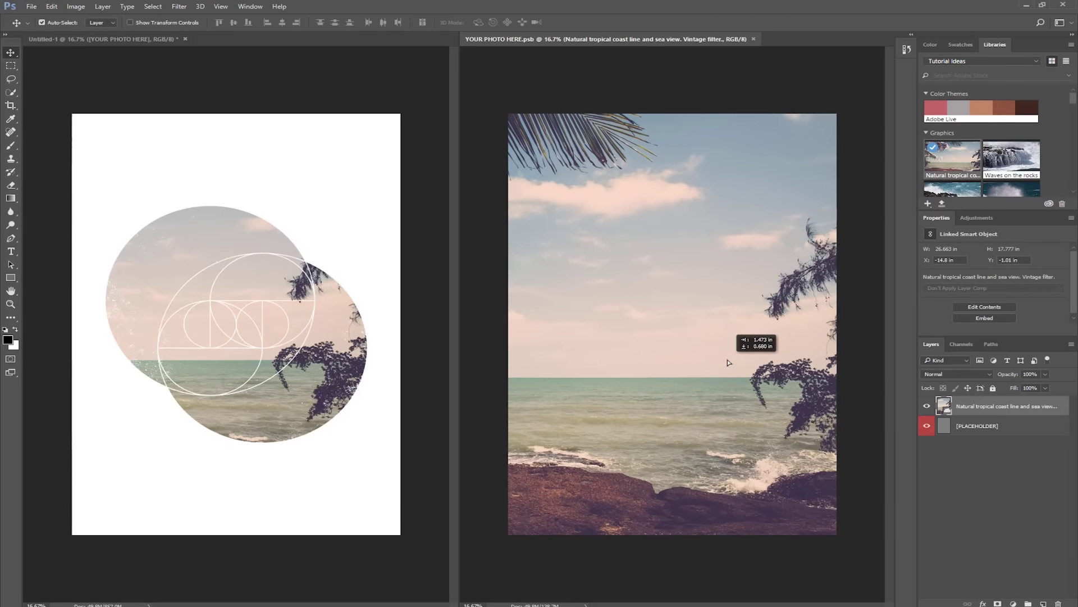
key(ctrl)
key(ctrl+s)
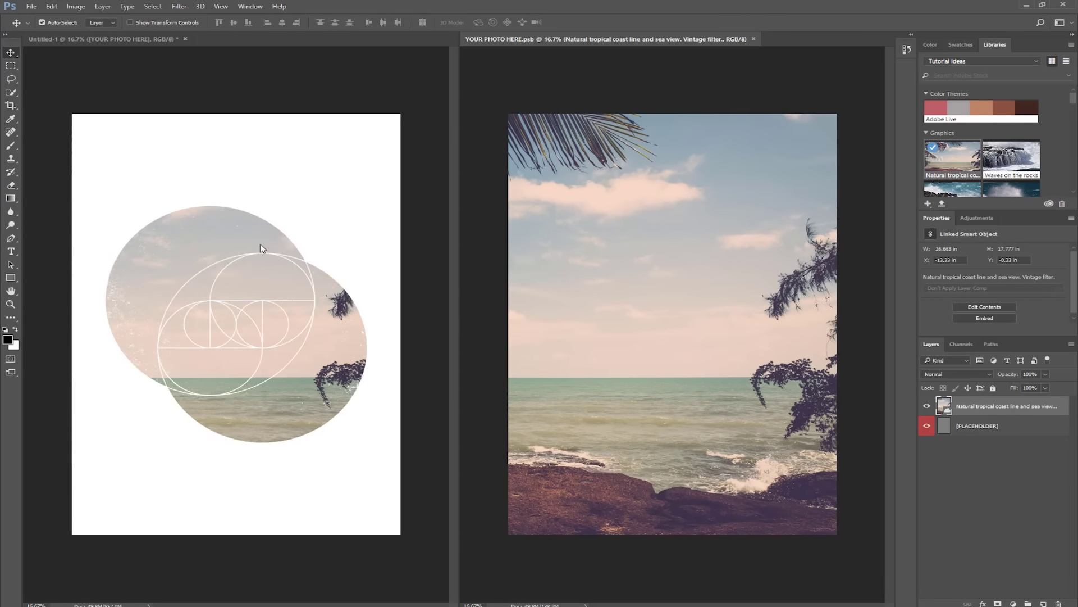
Adjust the photo's position further so the dark tree and rocks fill the circles, then save.
drag(602, 334, 599, 311)
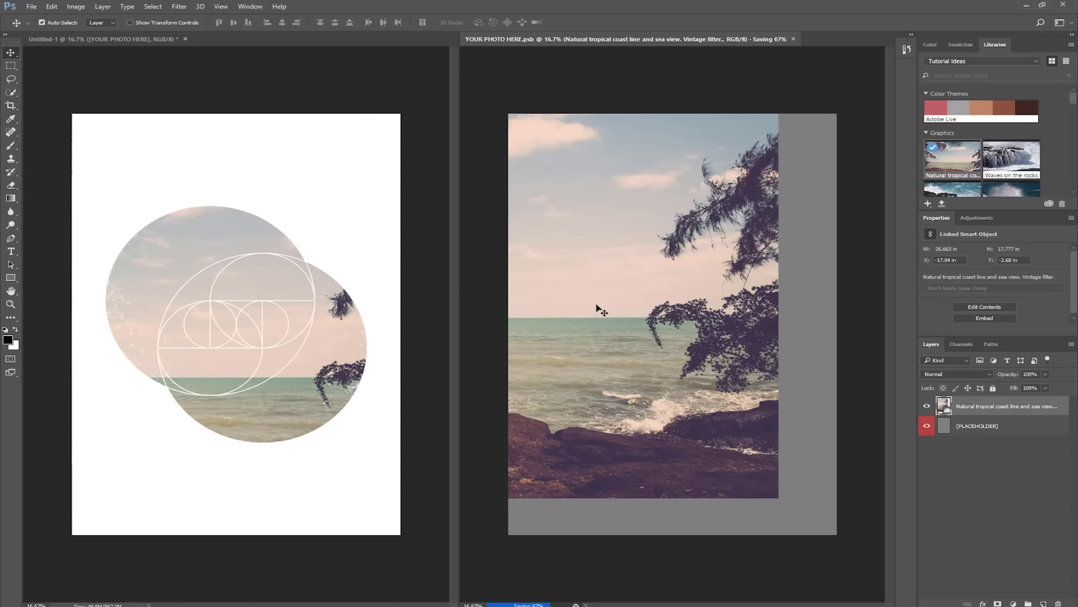
drag(661, 329, 690, 327)
key(ctrl+s)
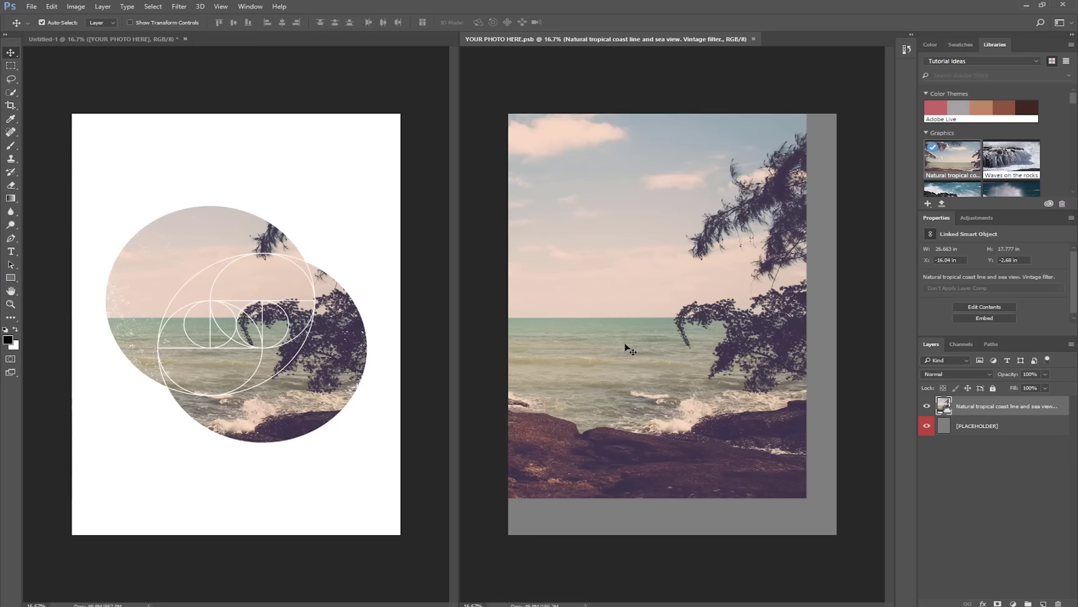
drag(626, 351, 632, 342)
key(ctrl+s)
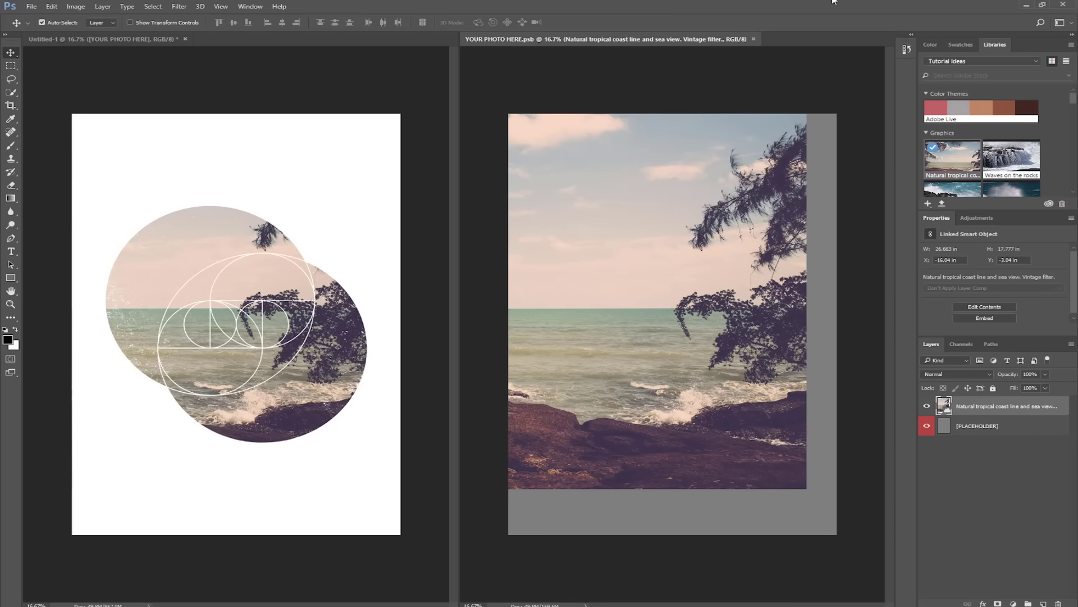
Close YOUR PHOTO HERE.psb and expand the Templates group of the Stock Templates library.
click(754, 39)
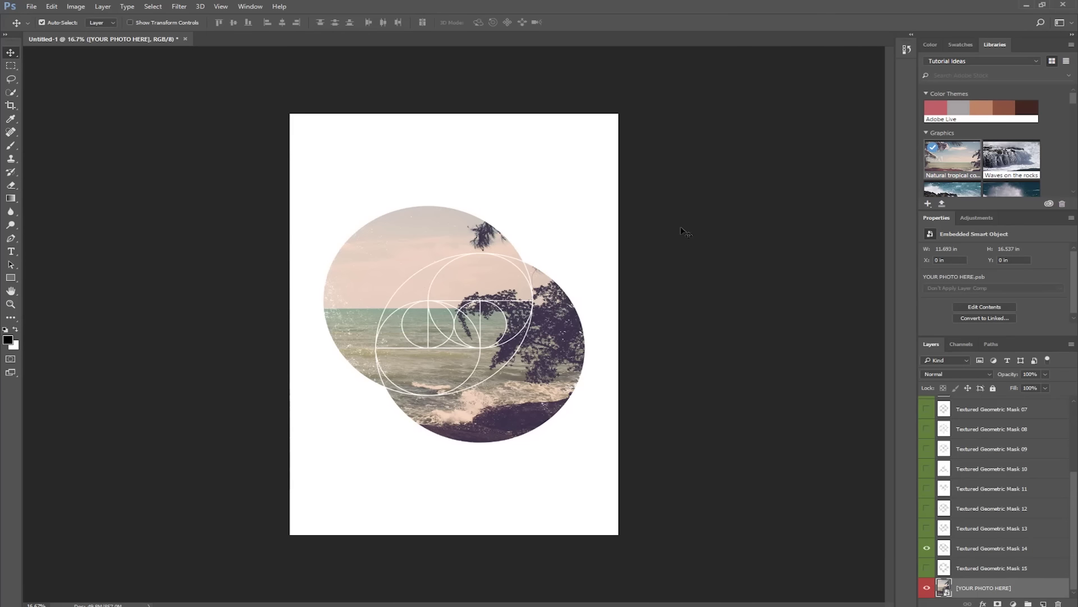
click(1004, 63)
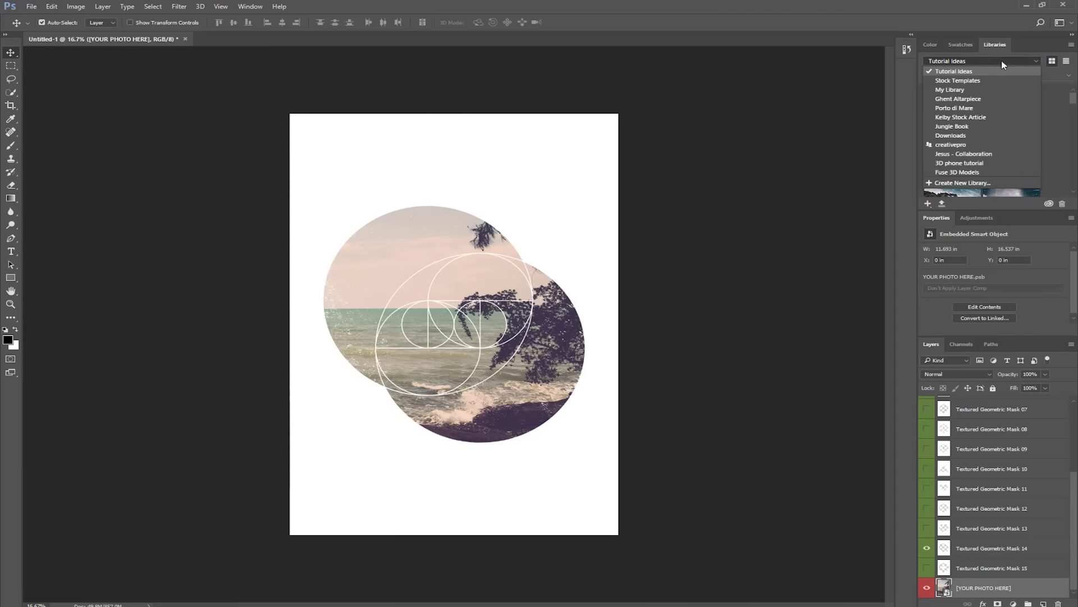
click(959, 82)
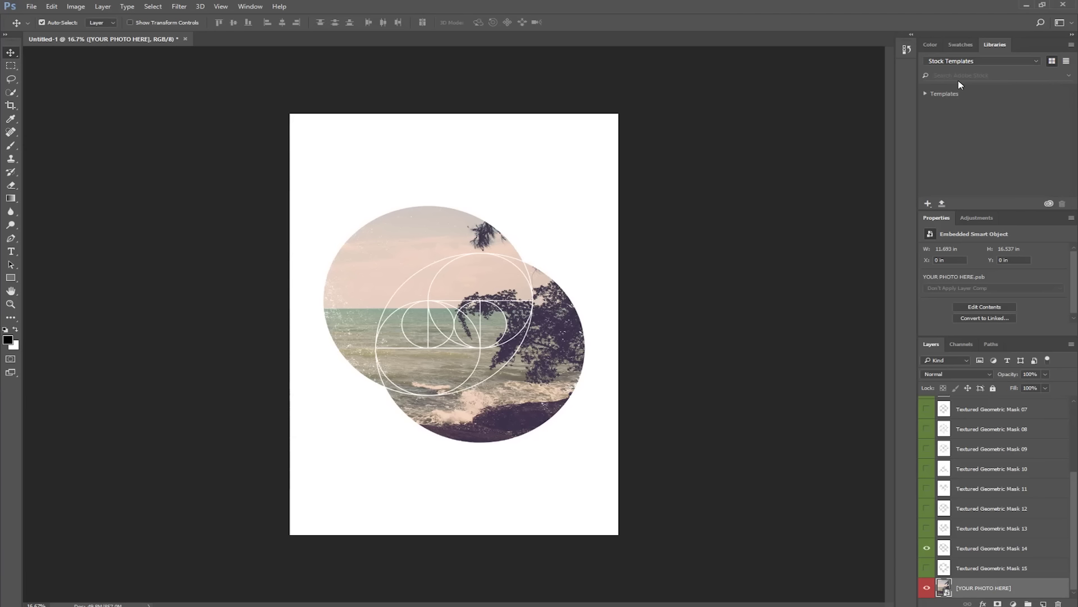
click(929, 94)
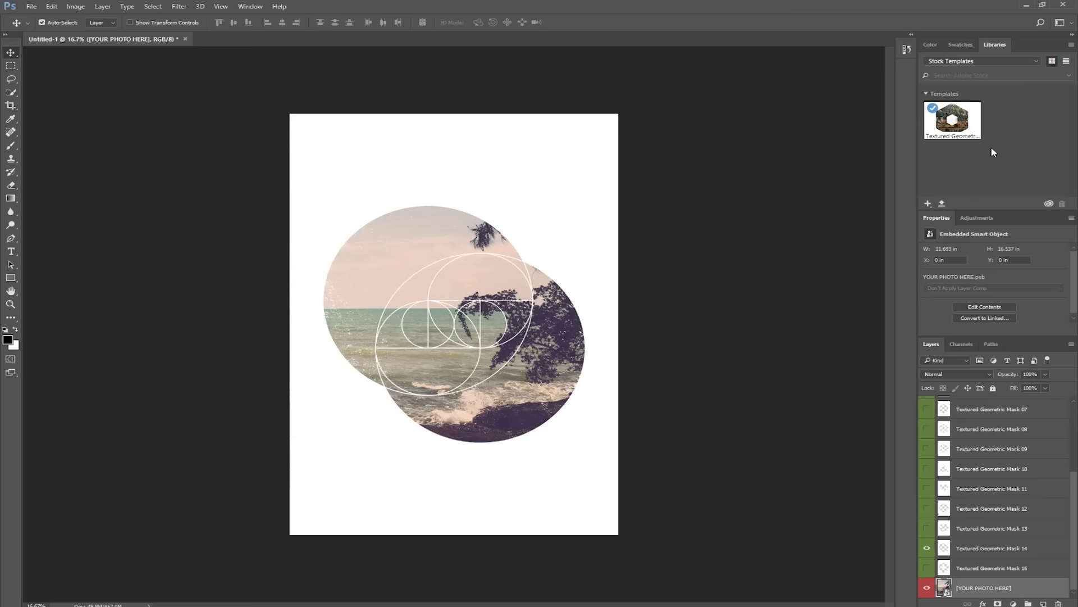
Bring up the modern New Document dialog, then dismiss it.
key(ctrl+n)
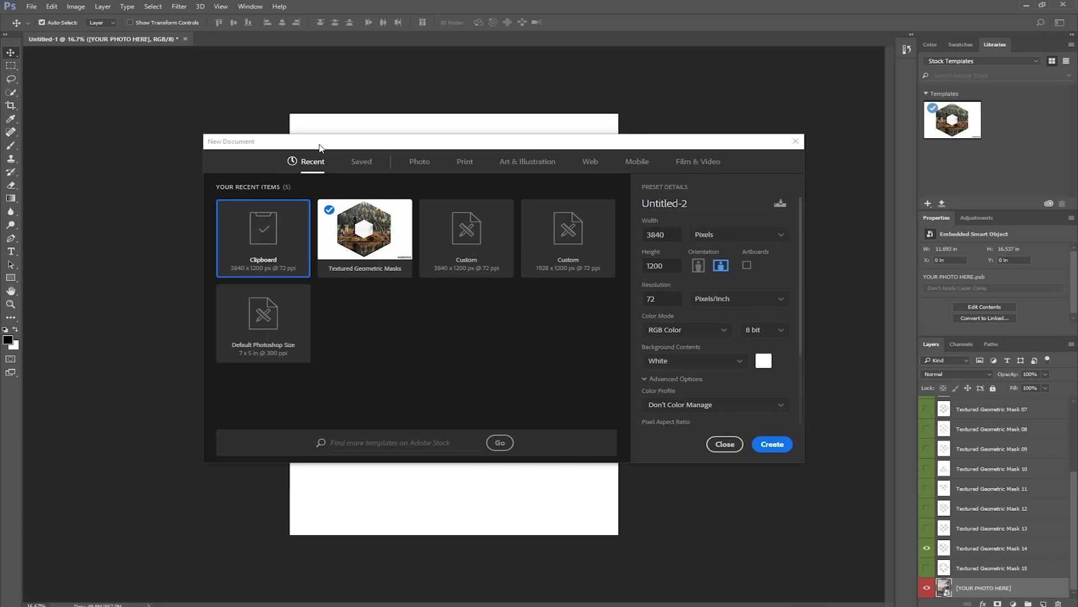
drag(297, 138, 300, 110)
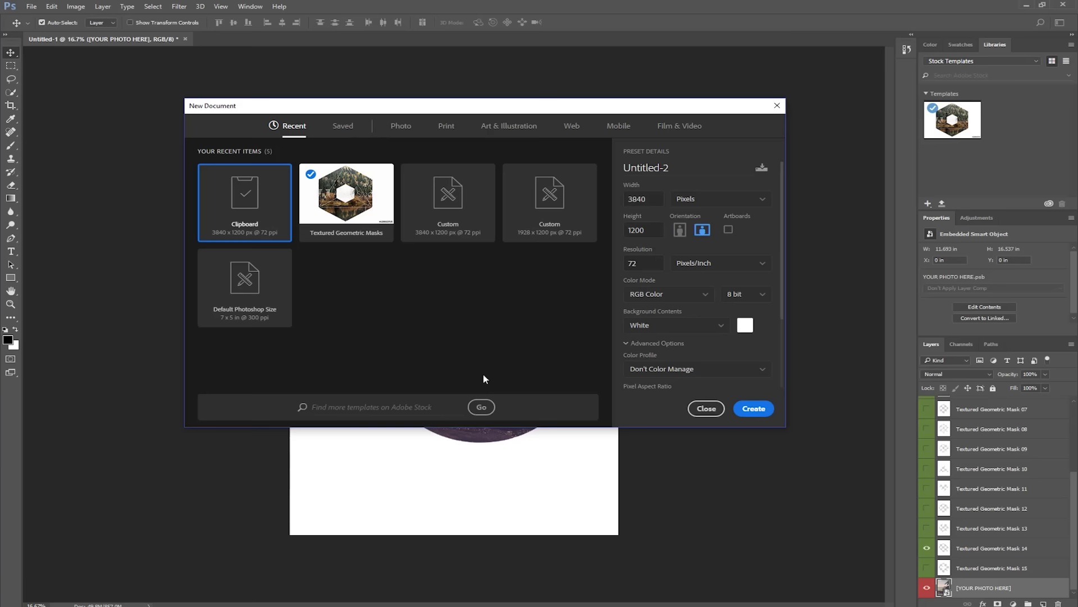
click(706, 408)
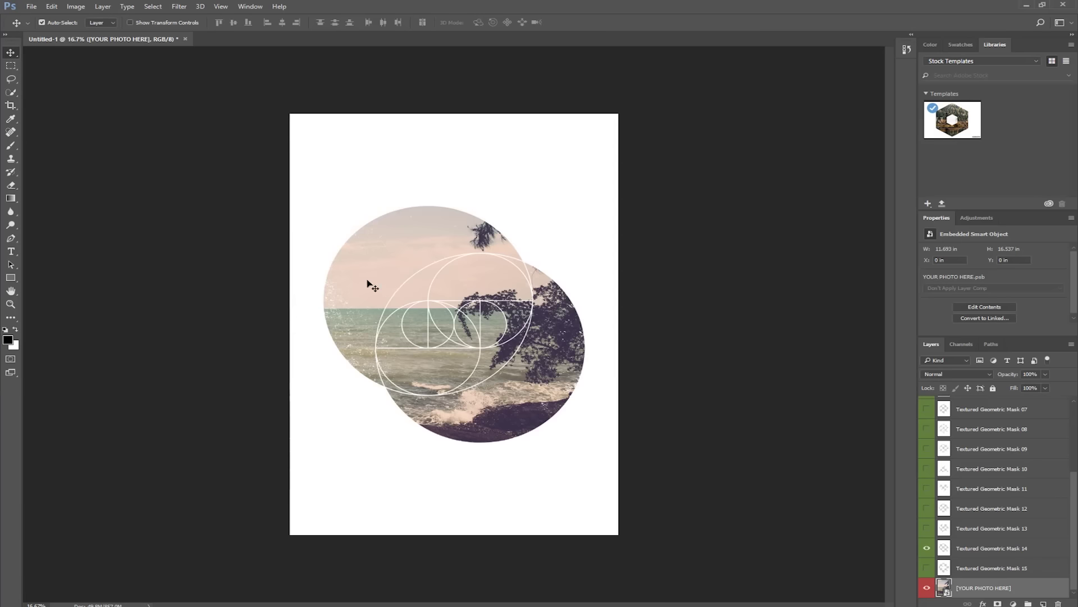
In Preferences, tick Use Legacy "New Document" Interface.
key(ctrl)
key(i)
key(ctrl+k)
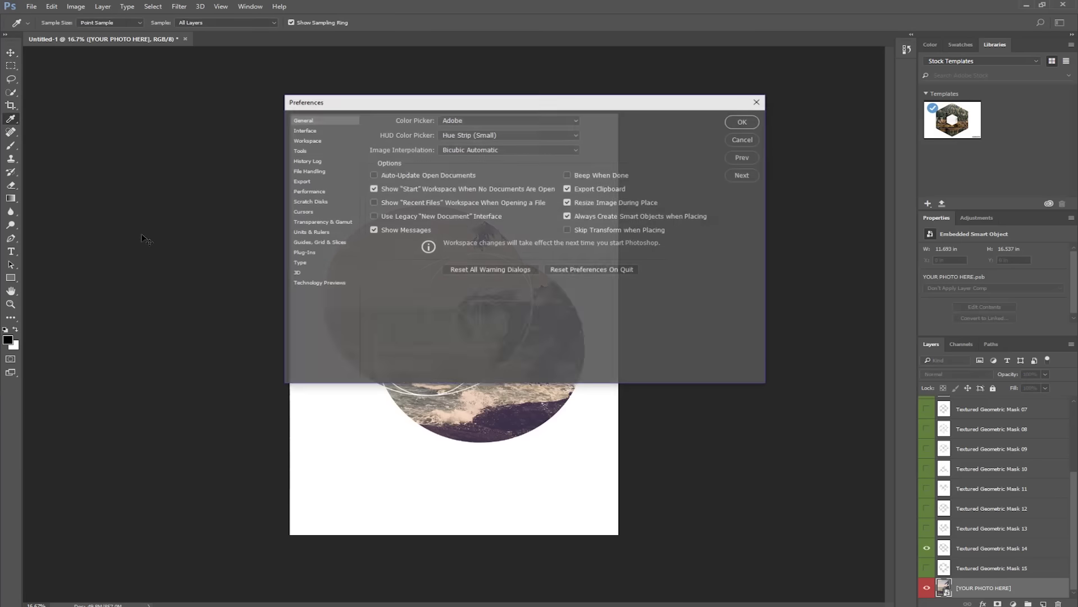
drag(423, 114, 369, 97)
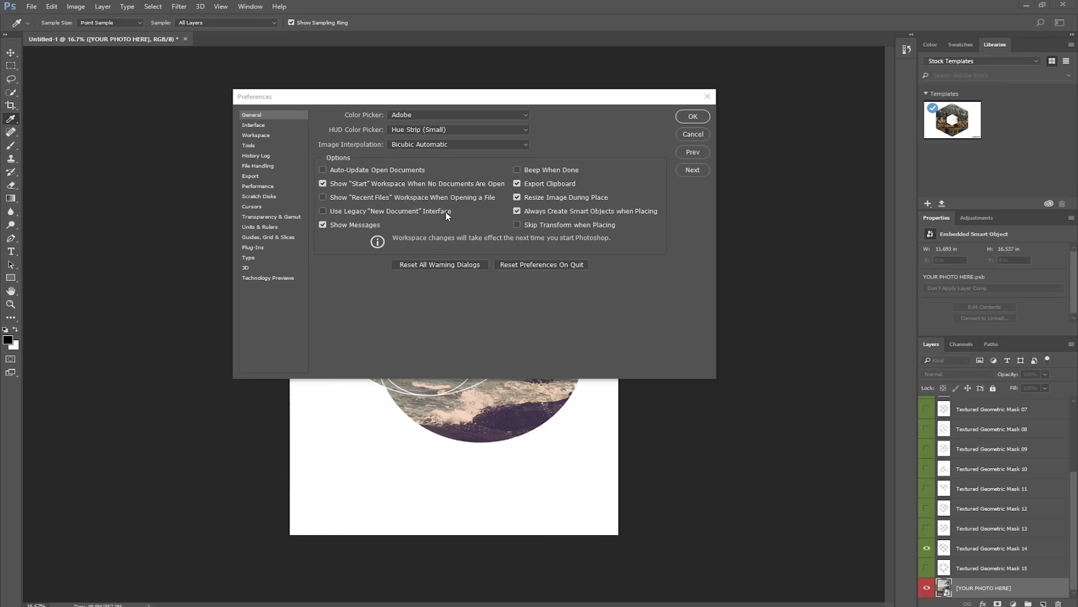
click(323, 211)
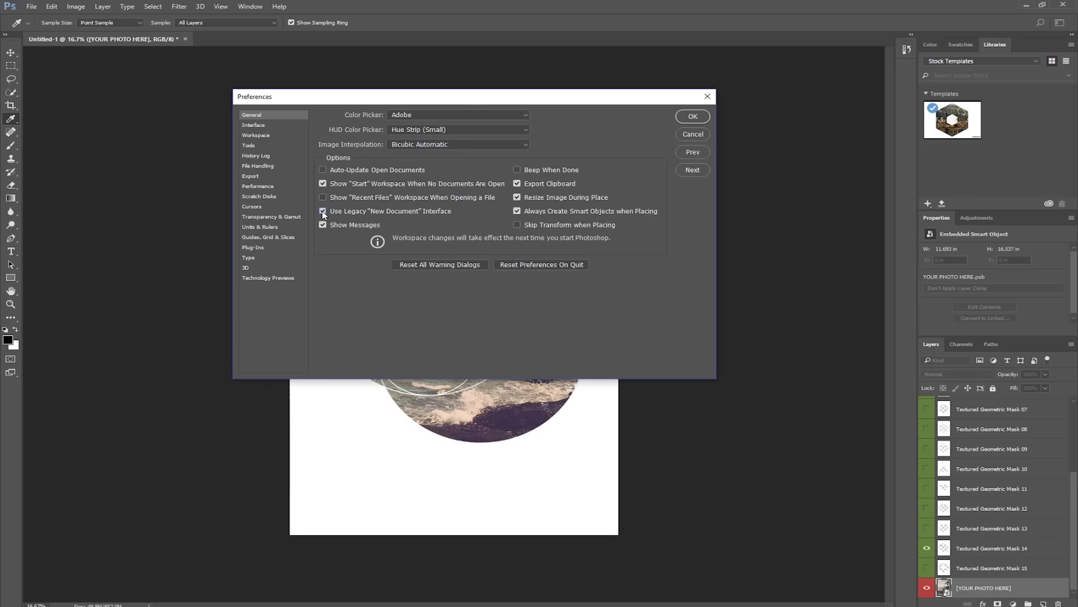
Confirm Preferences and open the legacy New dialog proposing Untitled-2 at 3840 × 1200 px.
click(693, 116)
key(v)
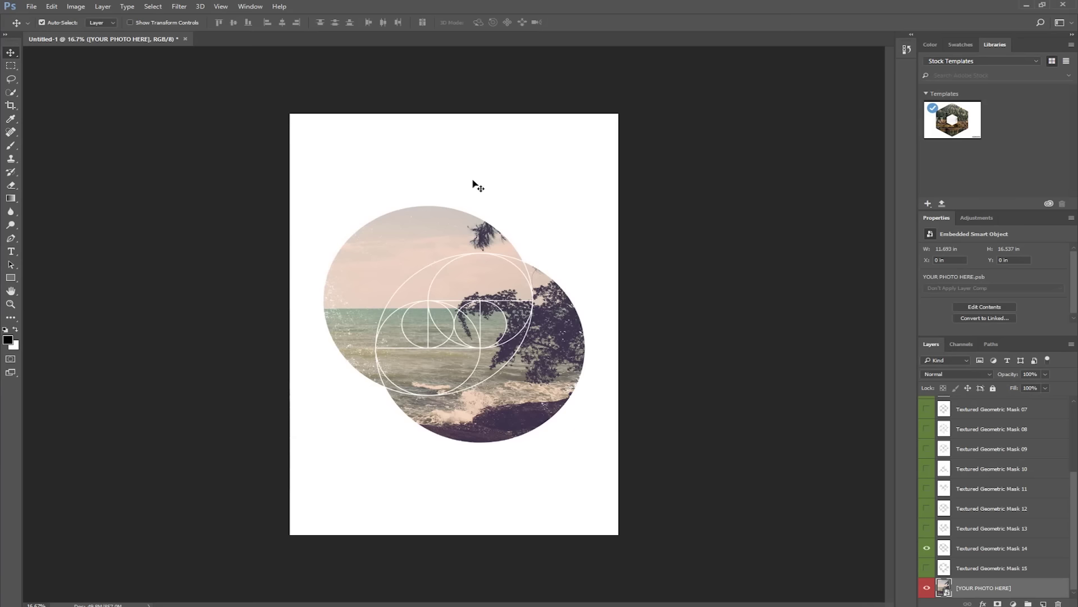
key(ctrl+n)
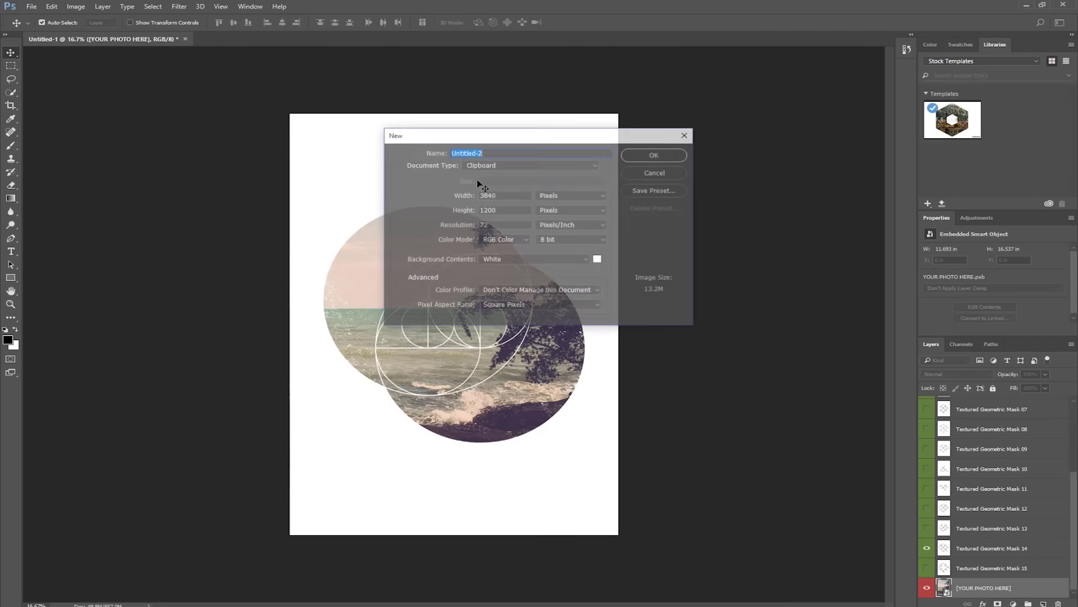
drag(480, 137, 402, 141)
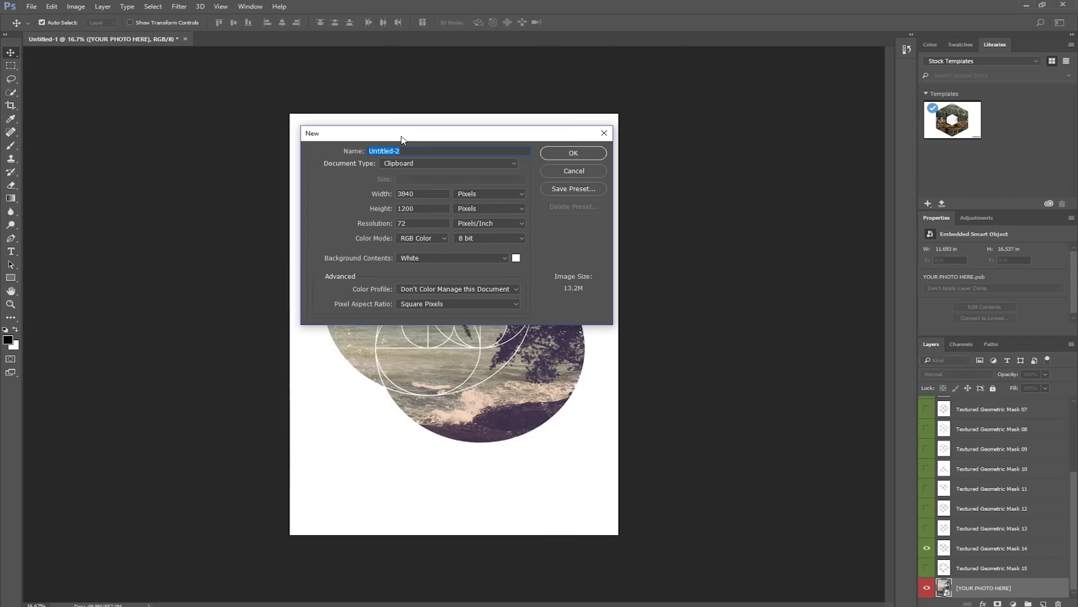